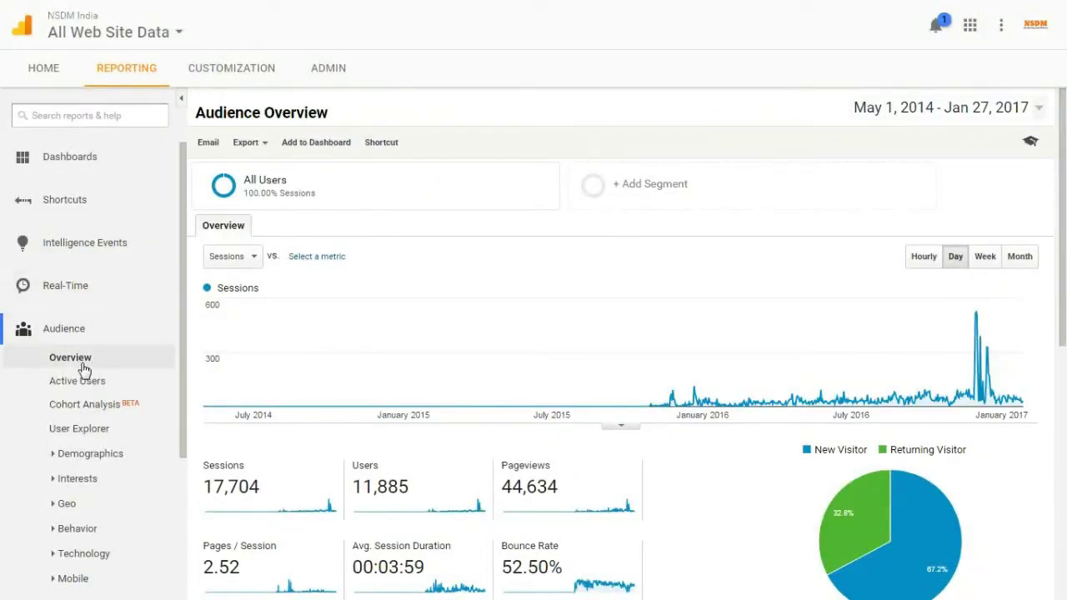
# - Open the Audience > Technology > Network report with Hostname as the primary dimension
pyautogui.scroll(-2, 83, 372)
pyautogui.click(82, 398)
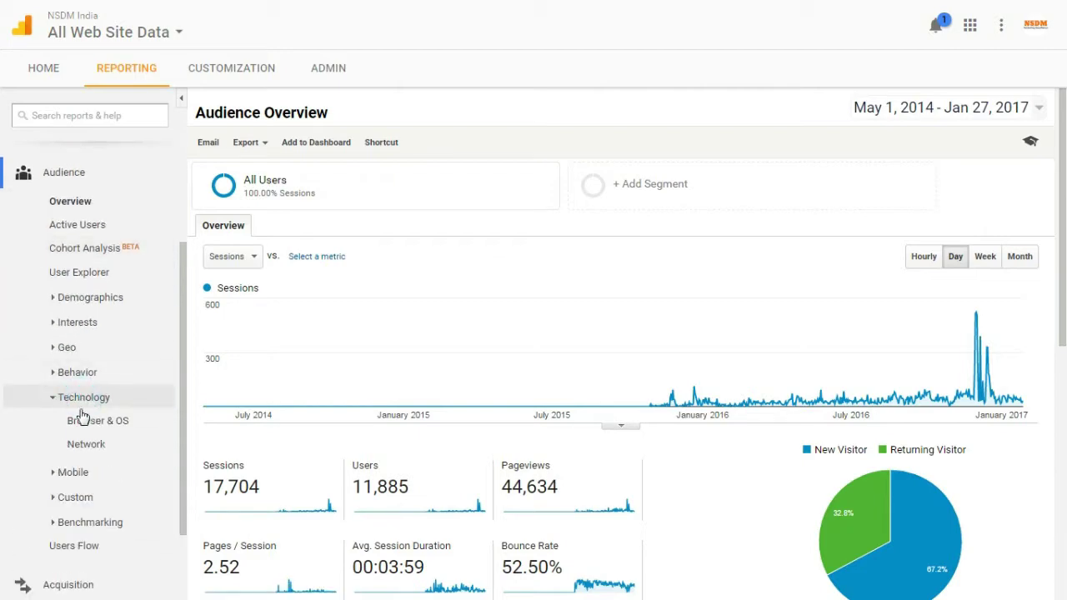
pyautogui.click(80, 447)
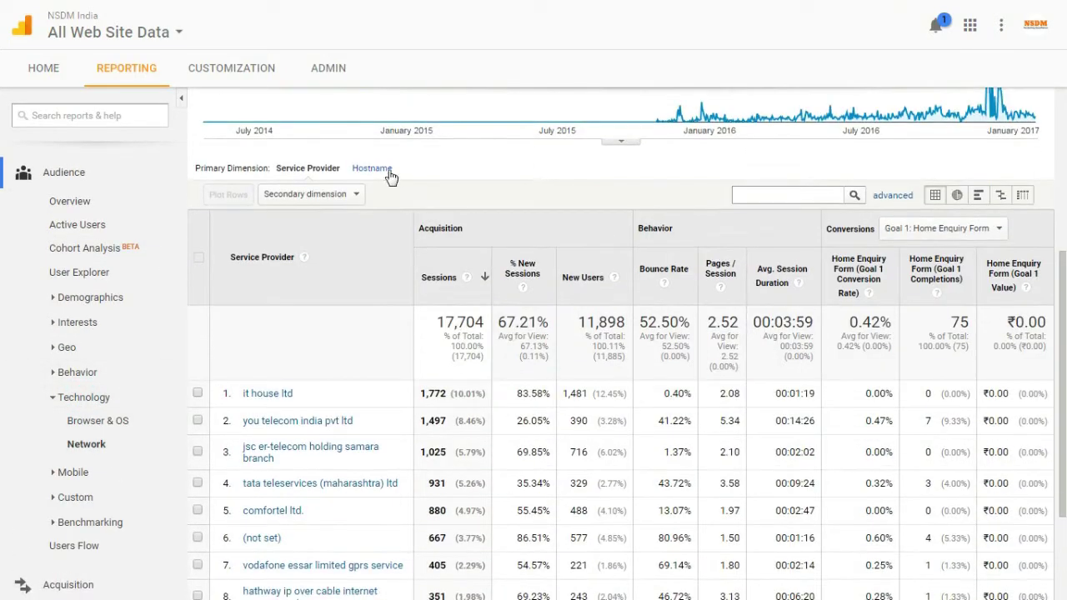
pyautogui.click(379, 168)
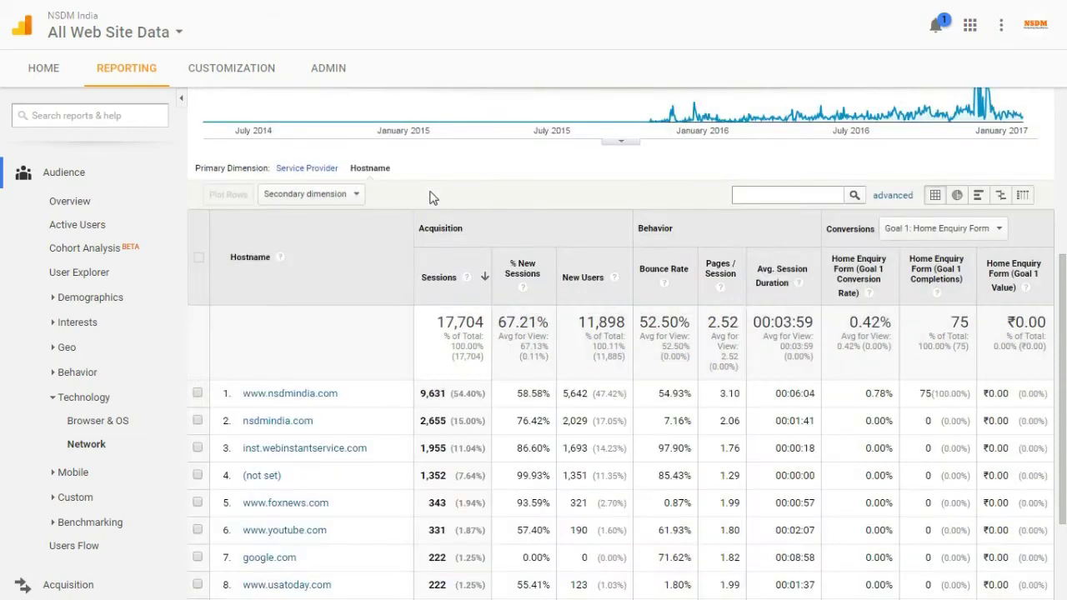
pyautogui.scroll(-3, 430, 198)
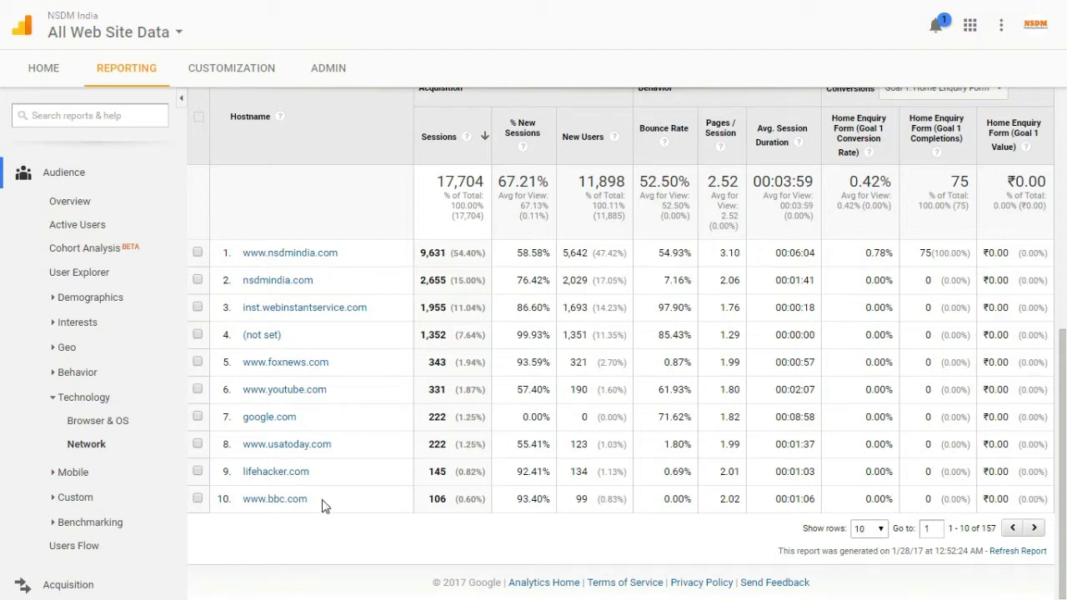
pyautogui.moveTo(323, 501); pyautogui.dragTo(232, 500)
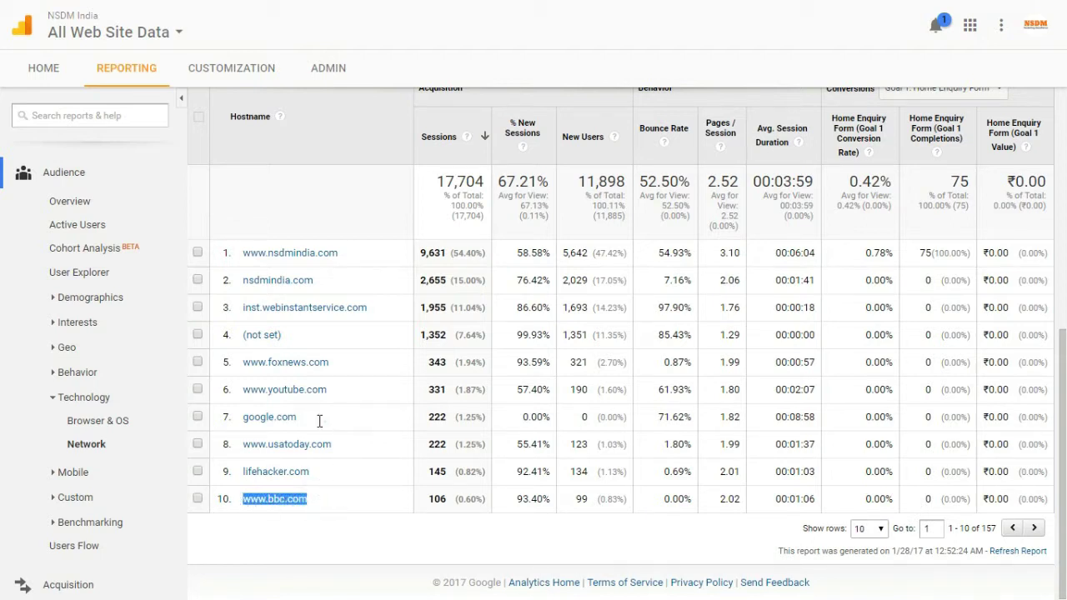
pyautogui.moveTo(319, 417); pyautogui.dragTo(240, 418)
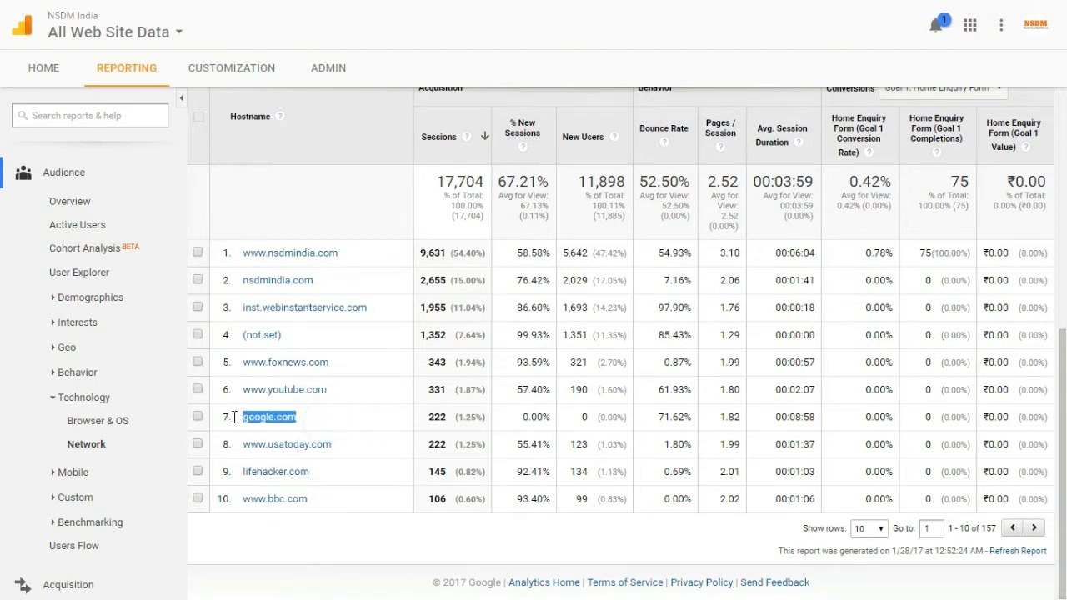
pyautogui.click(372, 544)
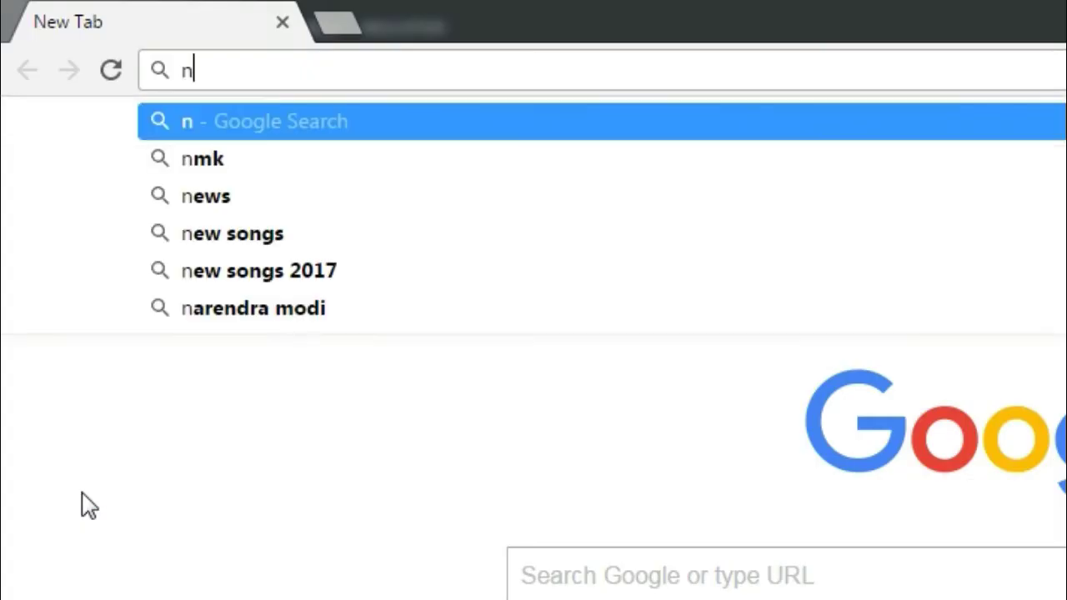
pyautogui.write('sdmindi')
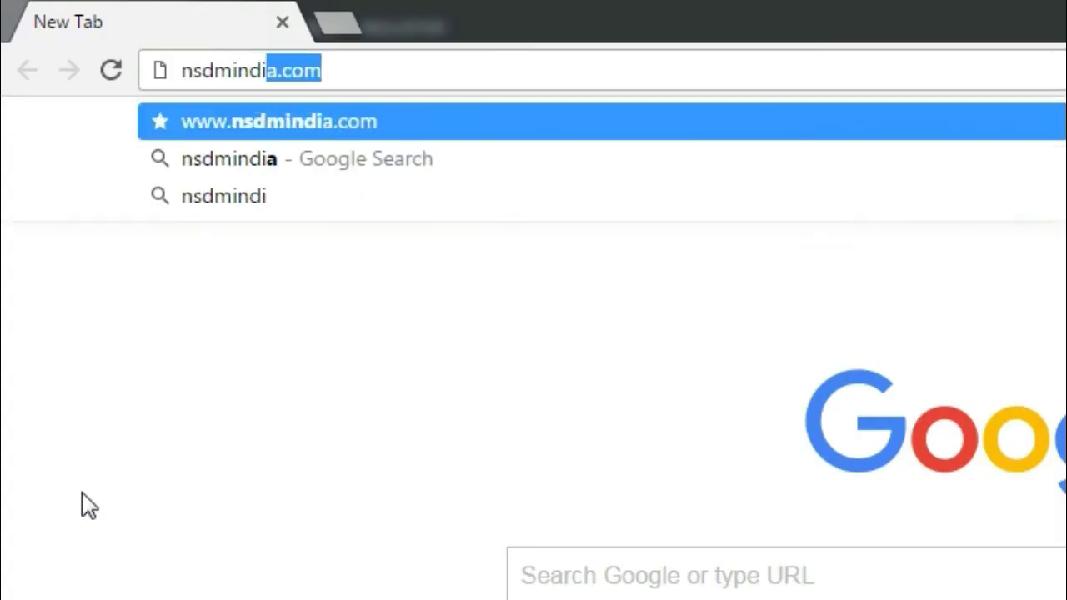
pyautogui.write('a.com')
pyautogui.press('Return')
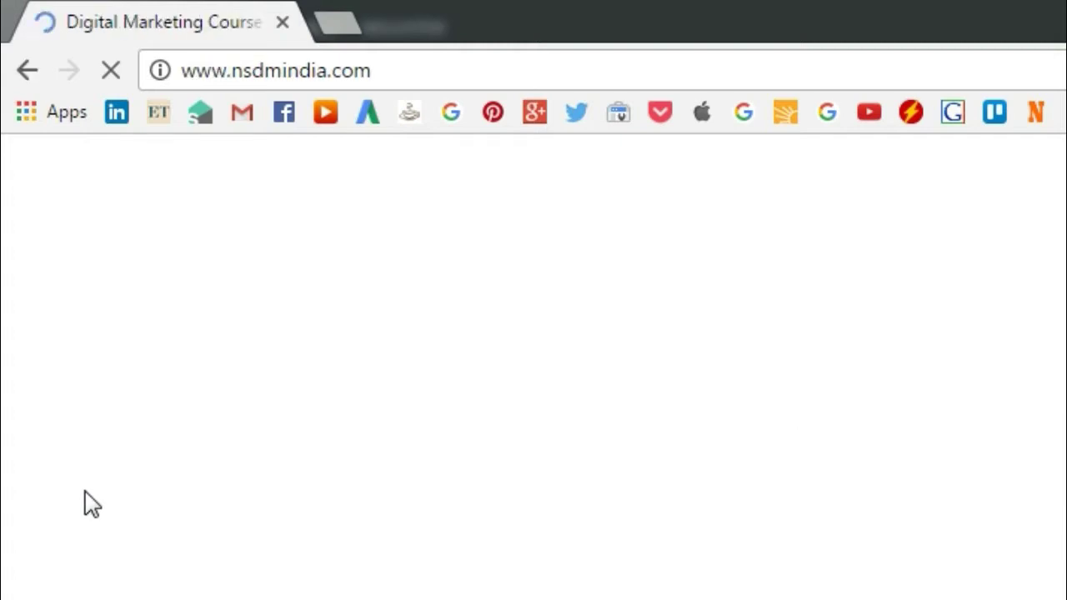
pyautogui.moveTo(178, 70); pyautogui.dragTo(426, 72)
pyautogui.click(442, 72)
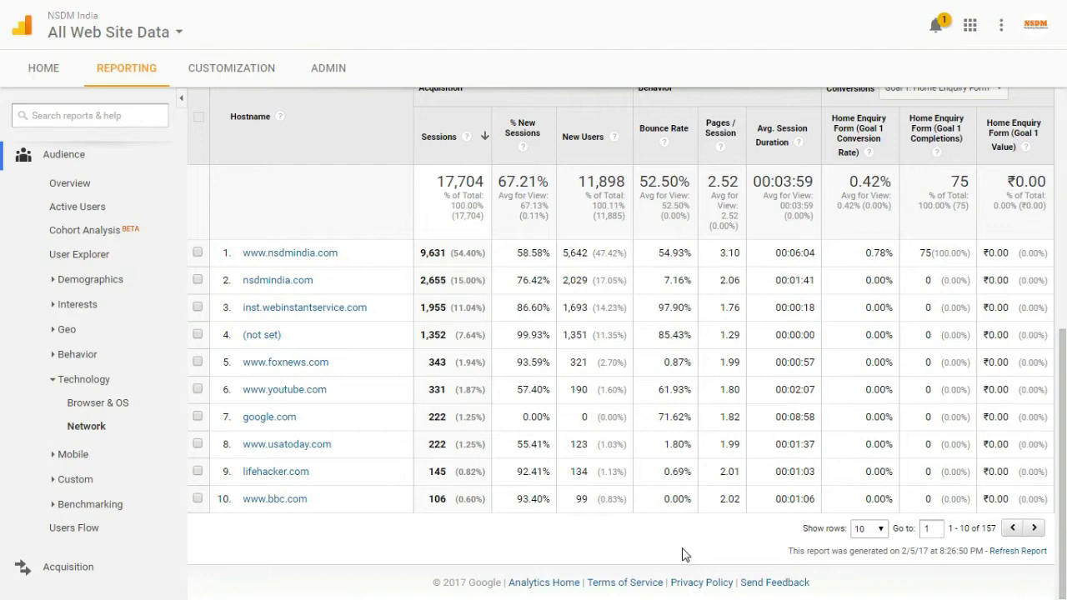
pyautogui.scroll(5, 682, 554)
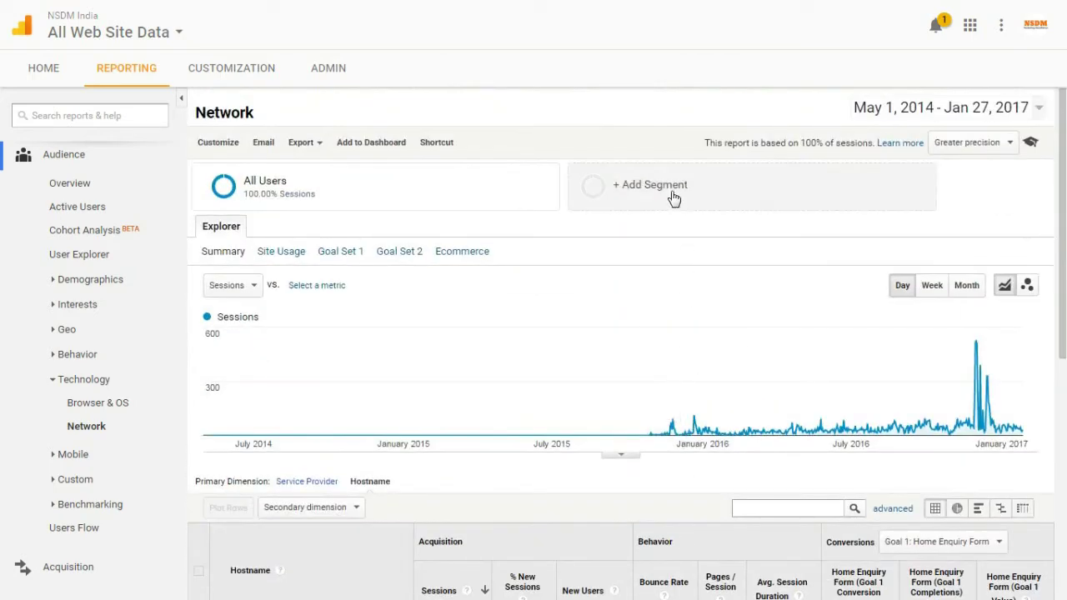
pyautogui.click(674, 196)
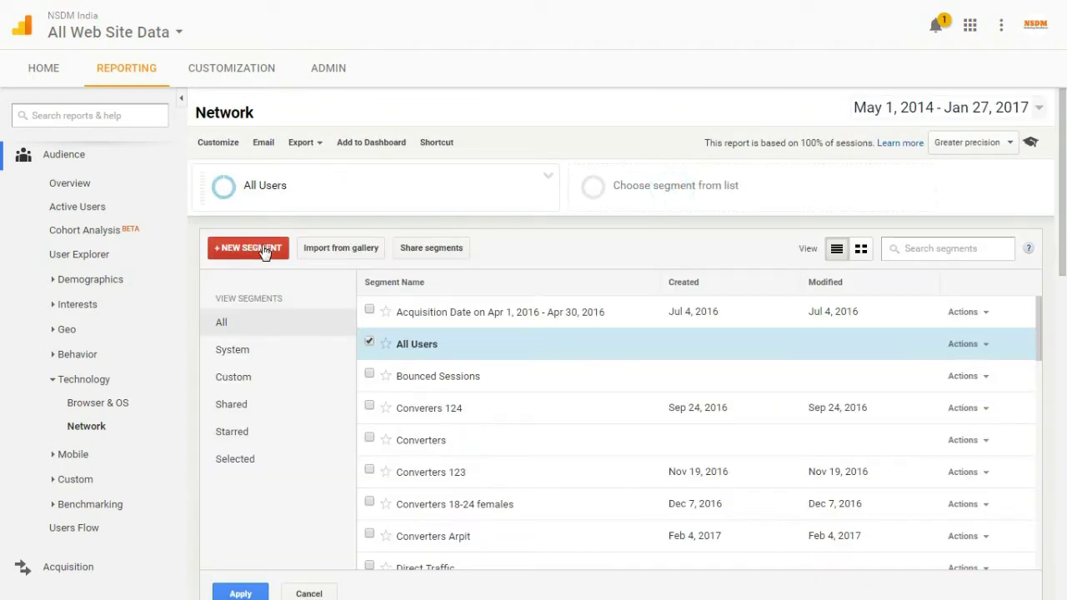
pyautogui.click(263, 252)
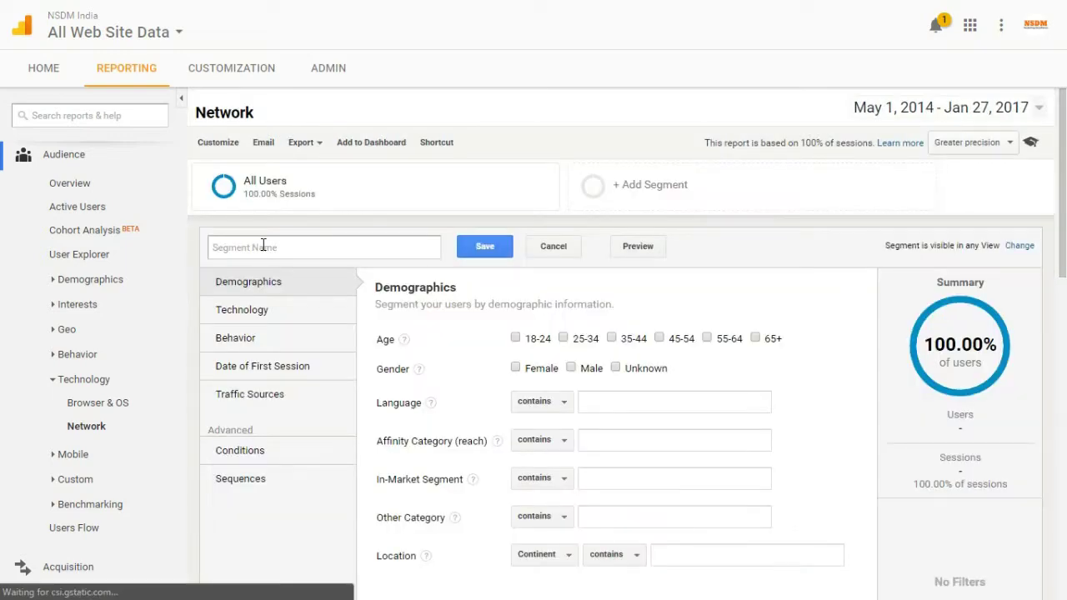
pyautogui.click(243, 456)
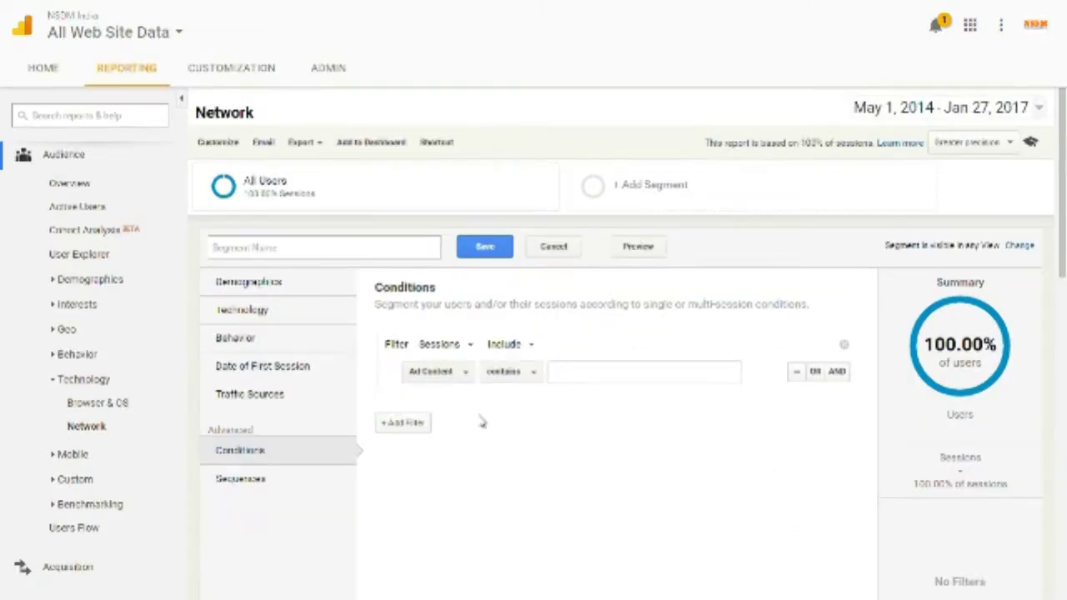
pyautogui.click(451, 372)
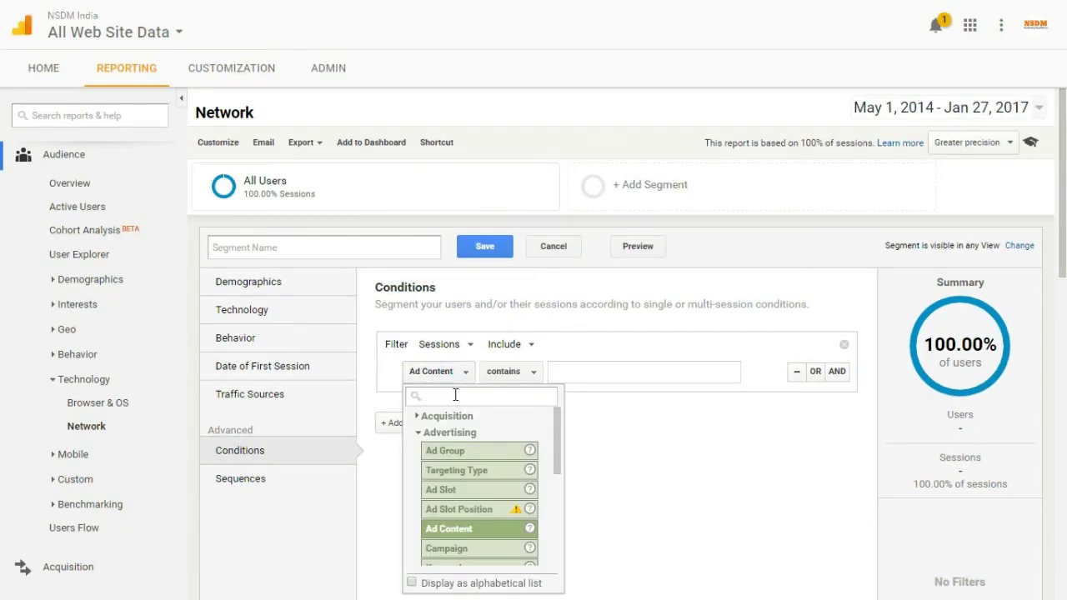
pyautogui.write('ho')
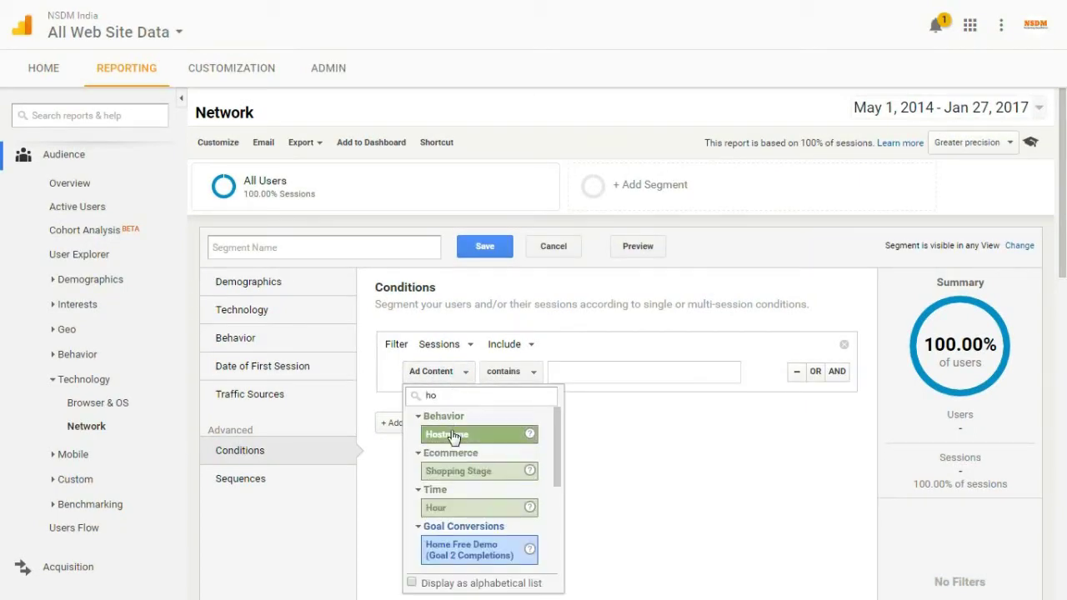
pyautogui.click(450, 435)
pyautogui.click(510, 372)
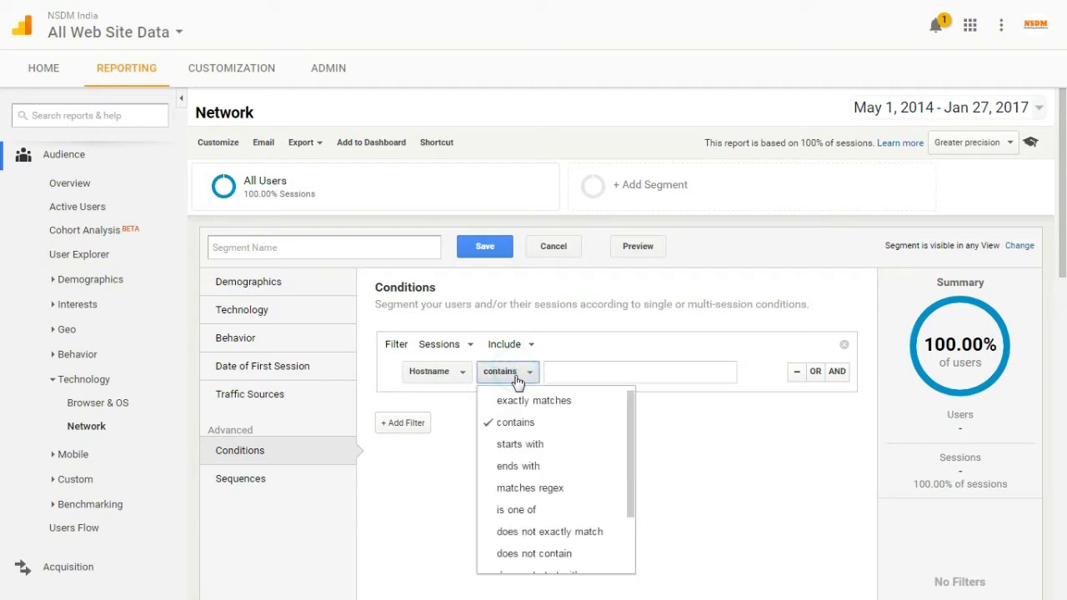
pyautogui.click(517, 401)
pyautogui.click(609, 372)
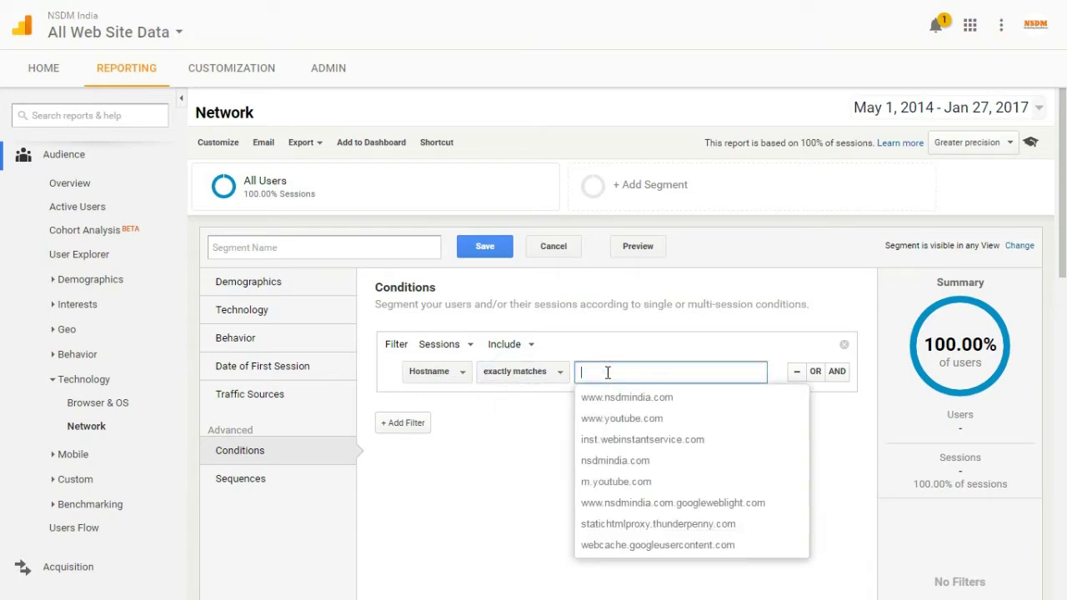
pyautogui.click(608, 397)
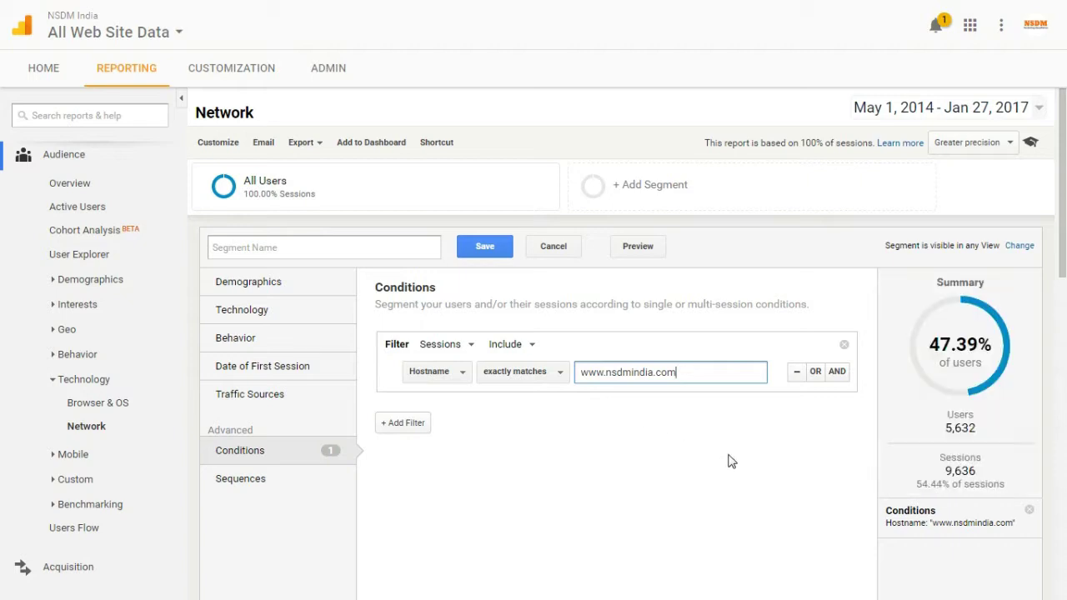
pyautogui.moveTo(930, 345)
pyautogui.mouseDown()
pyautogui.moveTo(994, 345)
pyautogui.moveTo(930, 345)
pyautogui.mouseUp()
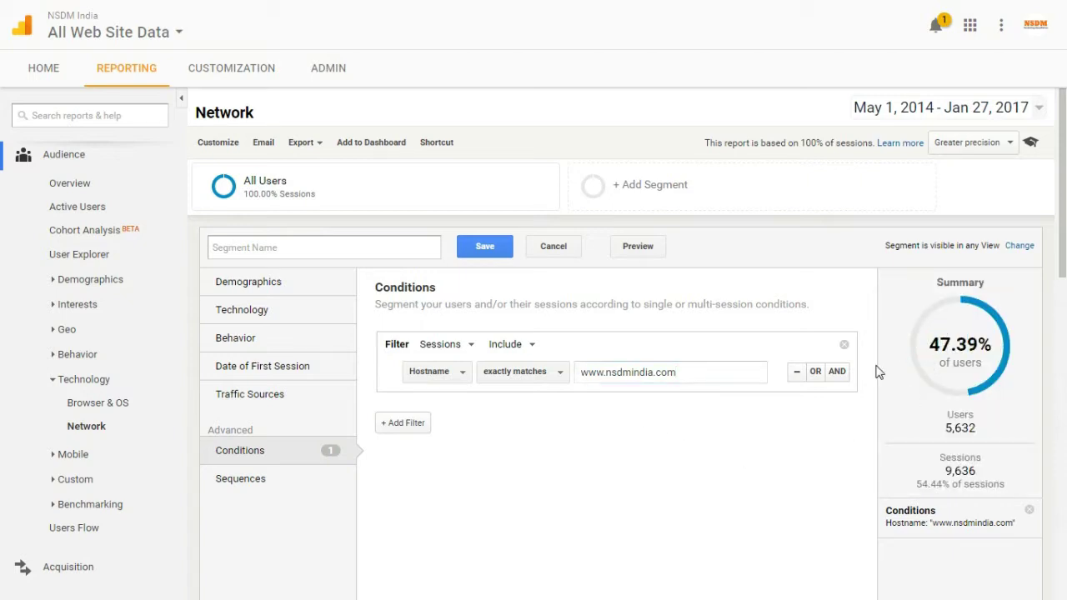
pyautogui.click(558, 251)
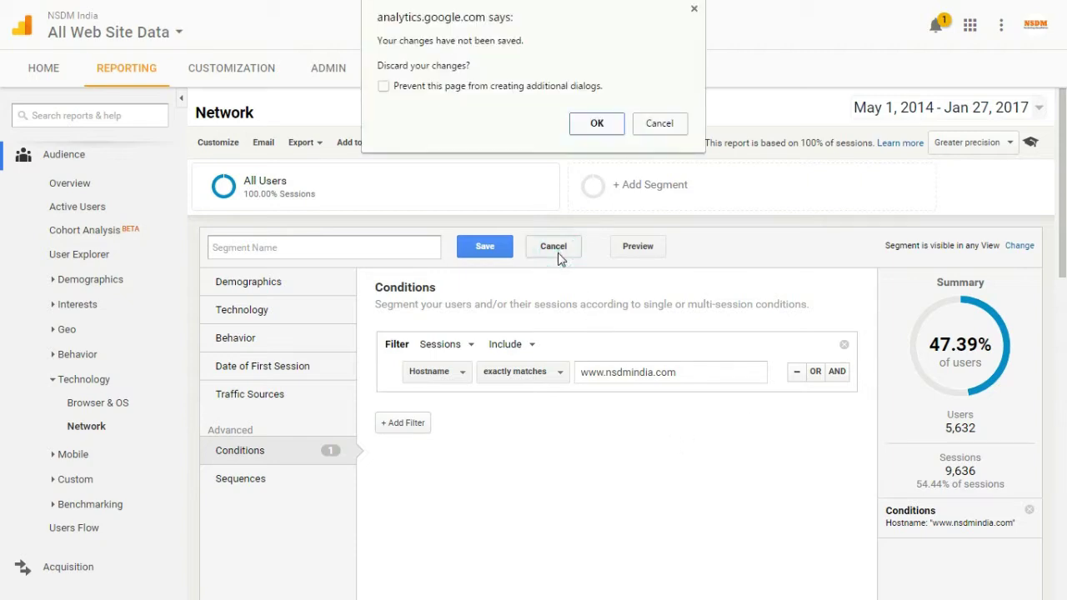
pyautogui.click(595, 125)
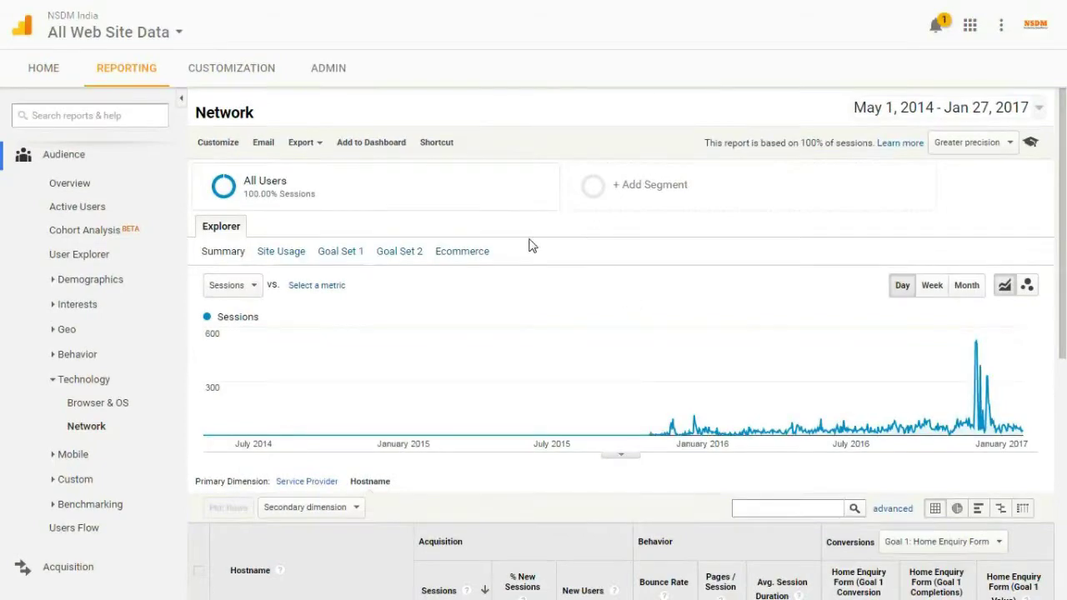
pyautogui.click(319, 72)
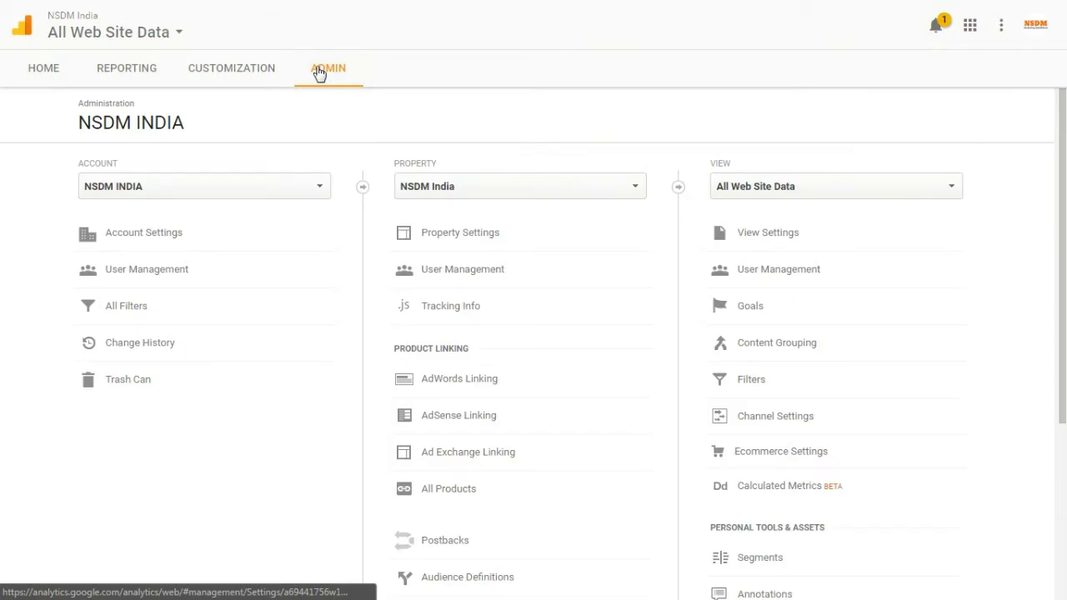
pyautogui.click(758, 186)
pyautogui.click(756, 347)
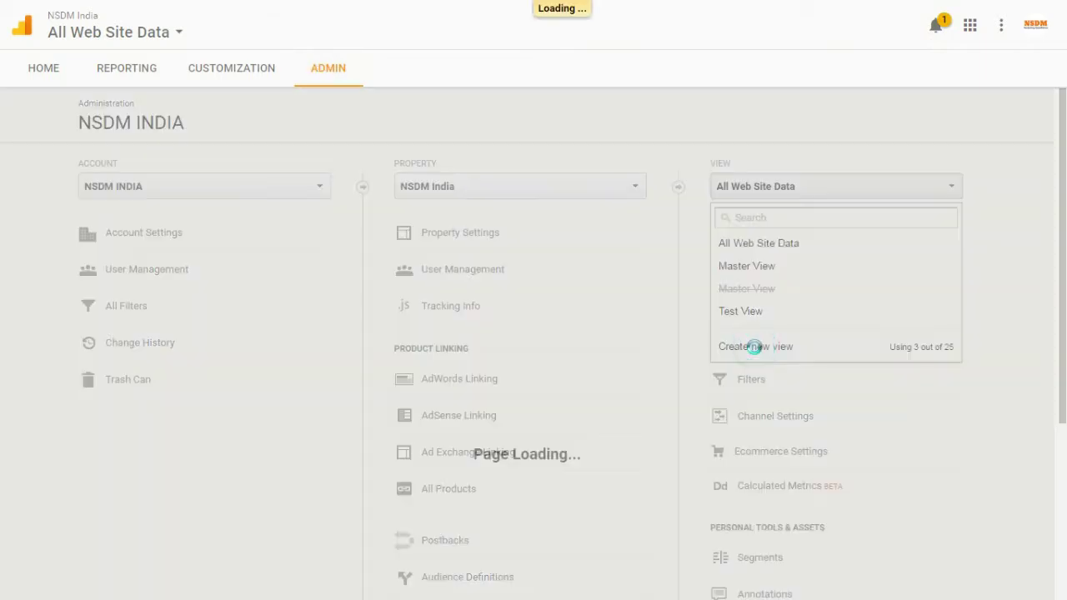
pyautogui.scroll(-3, 755, 352)
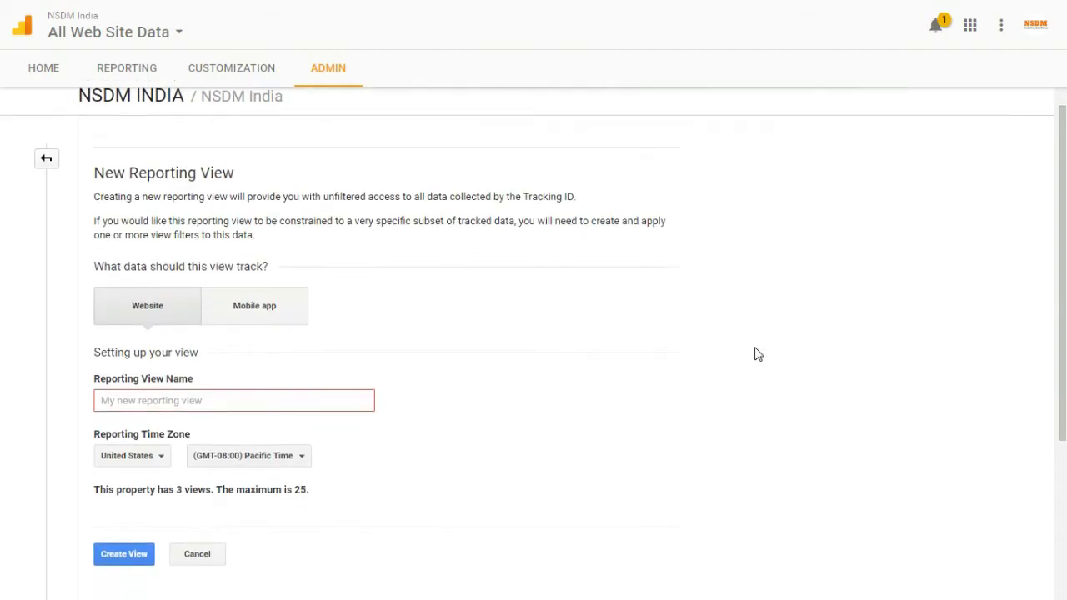
pyautogui.click(285, 191)
pyautogui.click(169, 260)
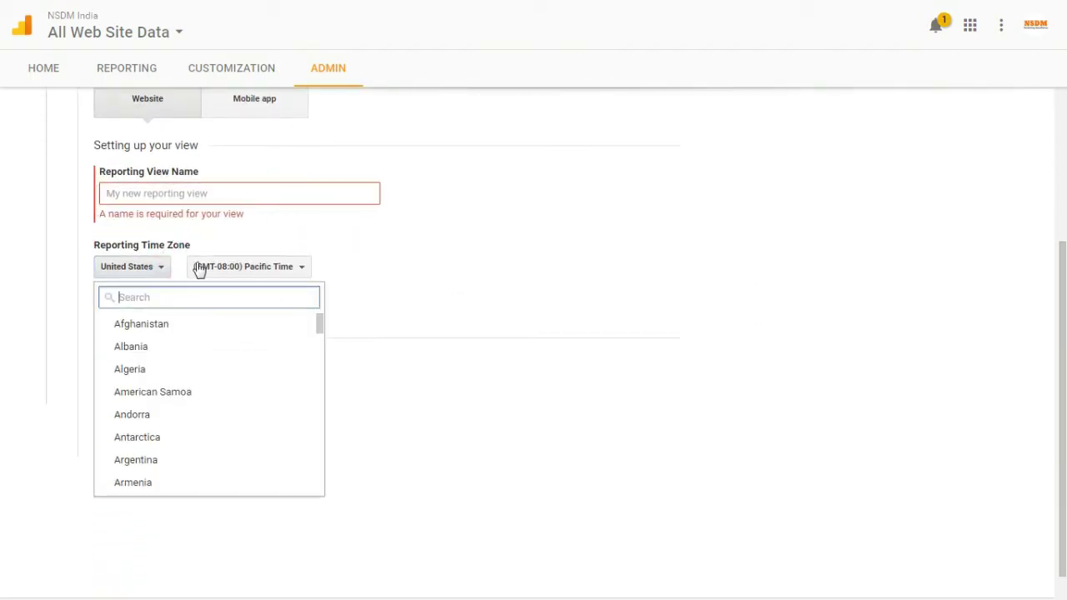
pyautogui.click(261, 267)
pyautogui.click(525, 343)
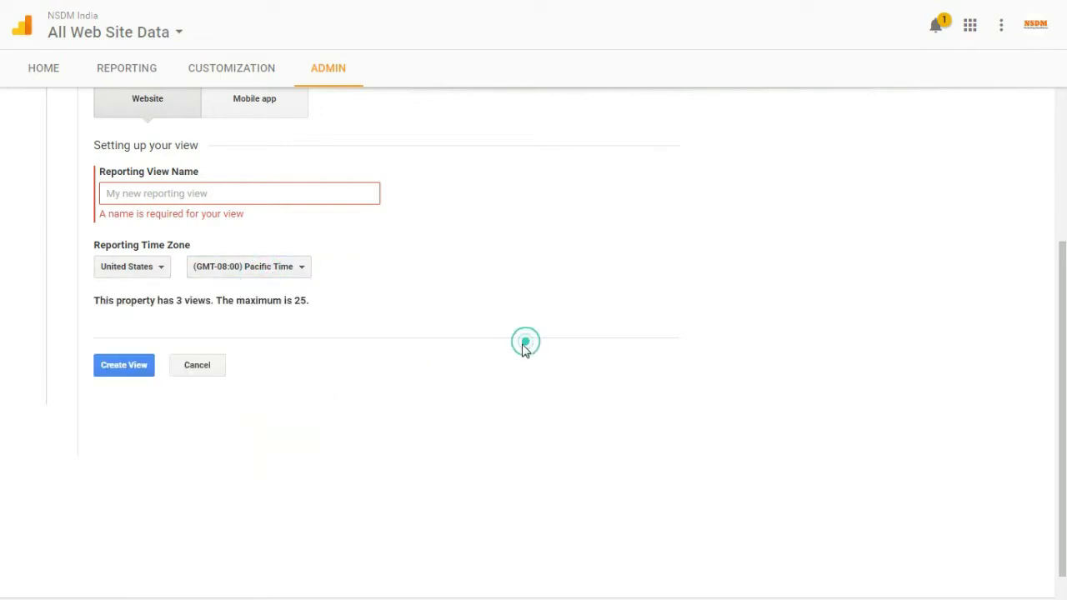
# - Switch to Test View and start a new view filter named Ghost Visits
pyautogui.click(167, 33)
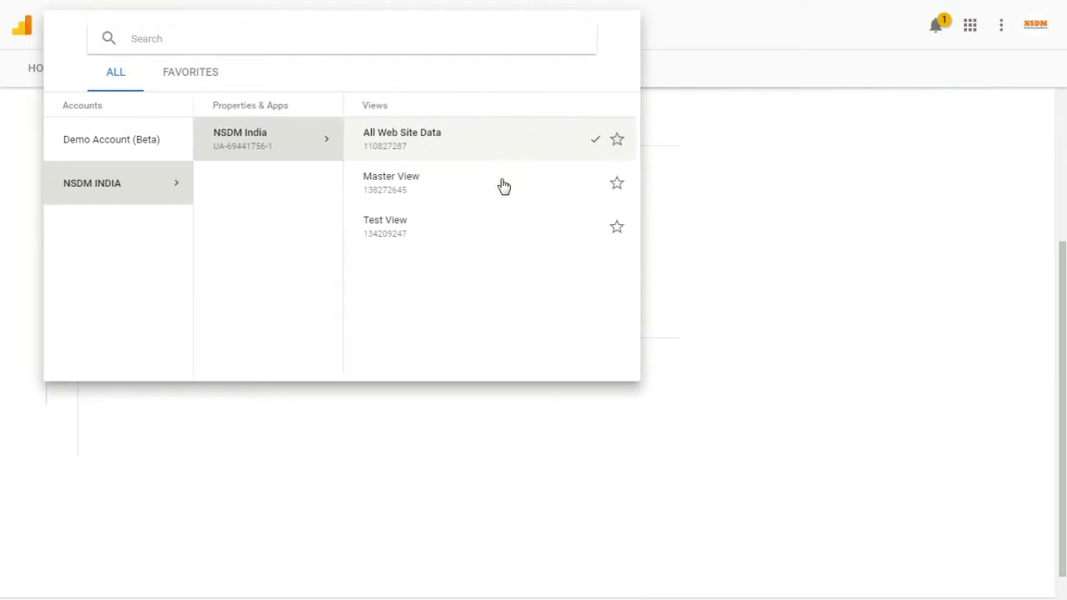
pyautogui.click(470, 229)
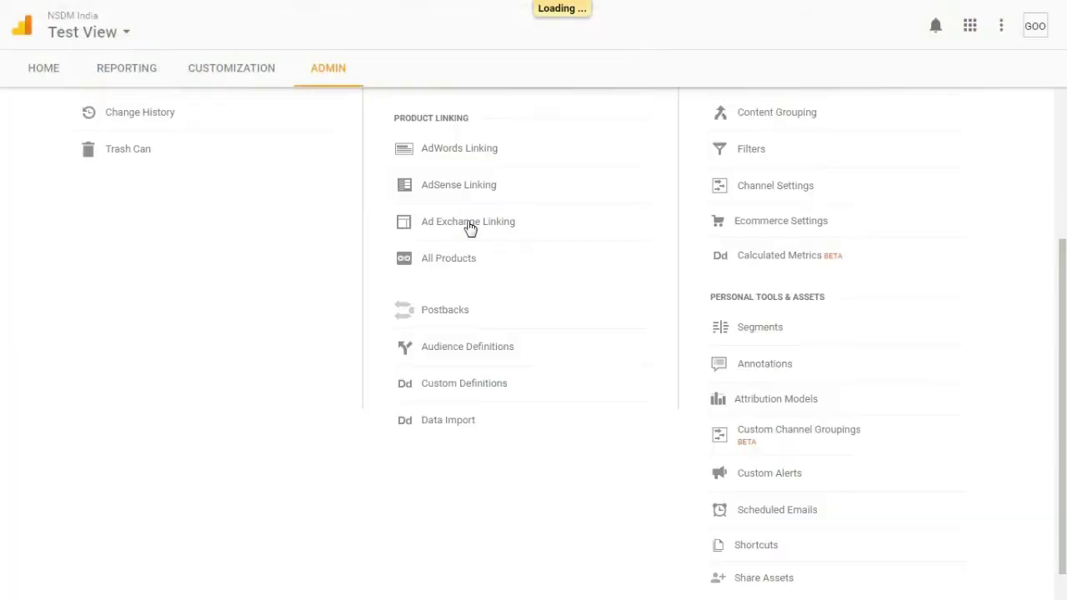
pyautogui.scroll(3, 612, 247)
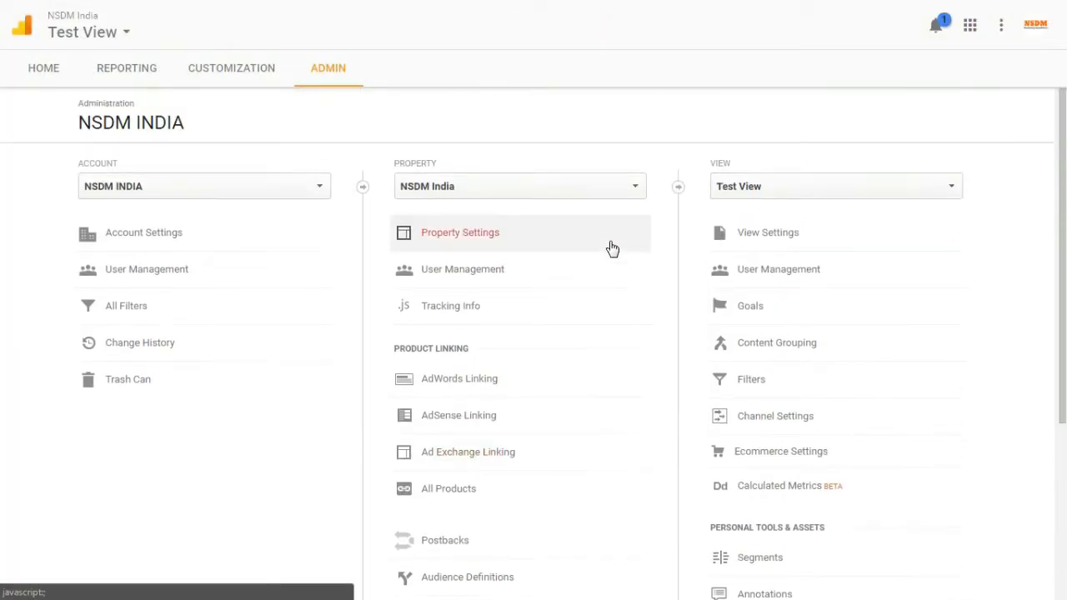
pyautogui.click(751, 385)
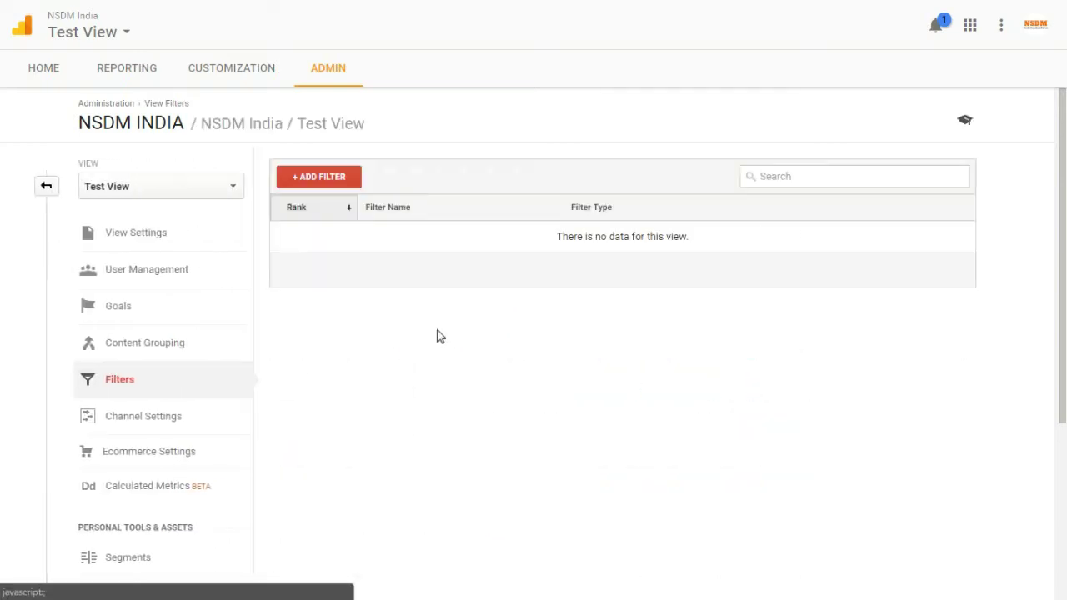
pyautogui.click(316, 182)
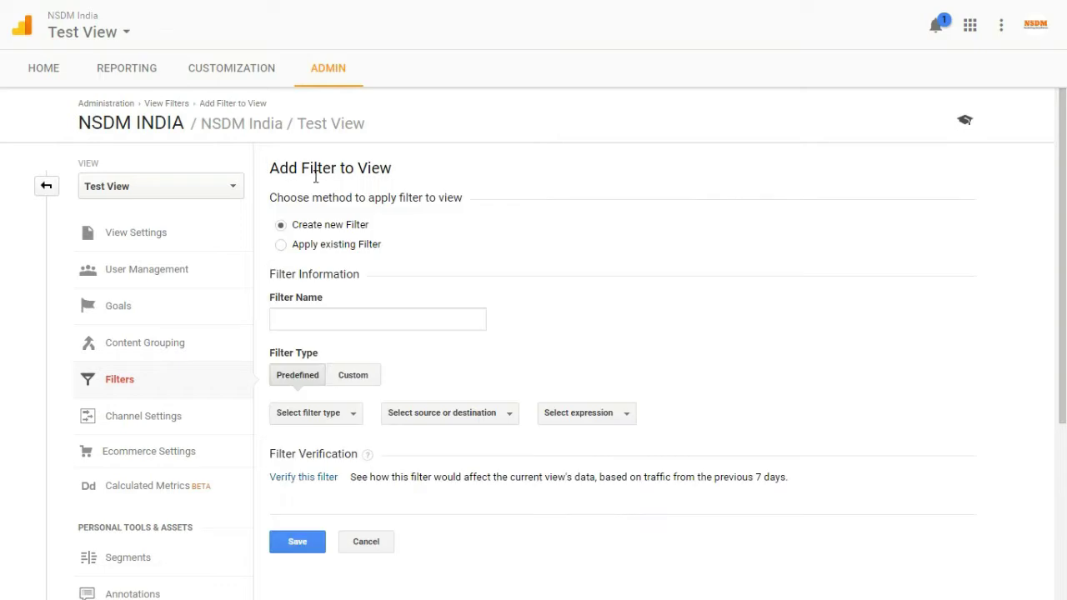
pyautogui.click(356, 326)
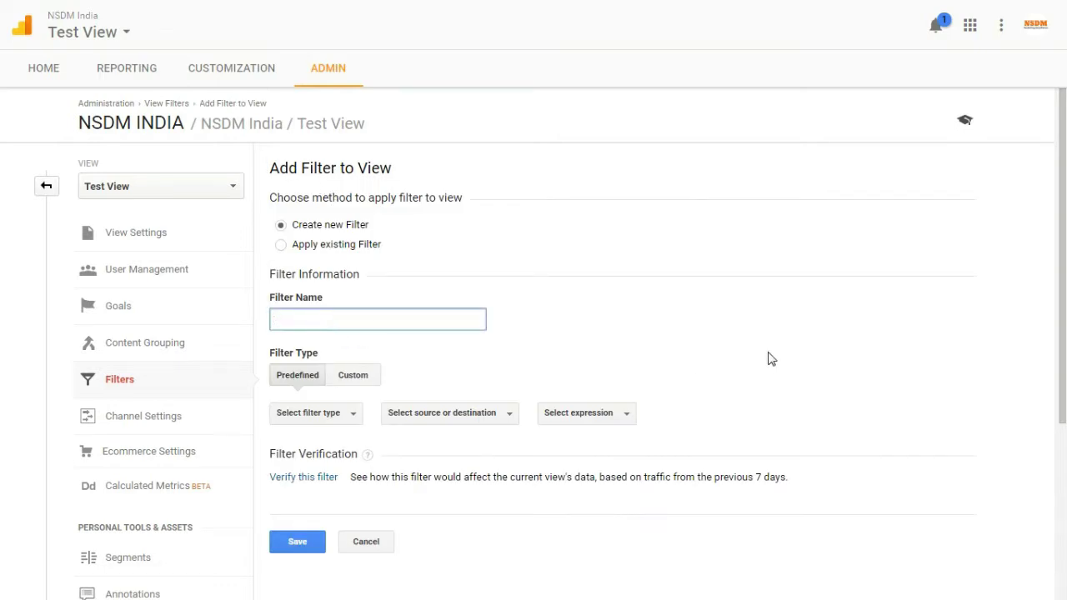
pyautogui.write('Ghost Visits')
pyautogui.scroll(-1, 705, 360)
pyautogui.click(367, 302)
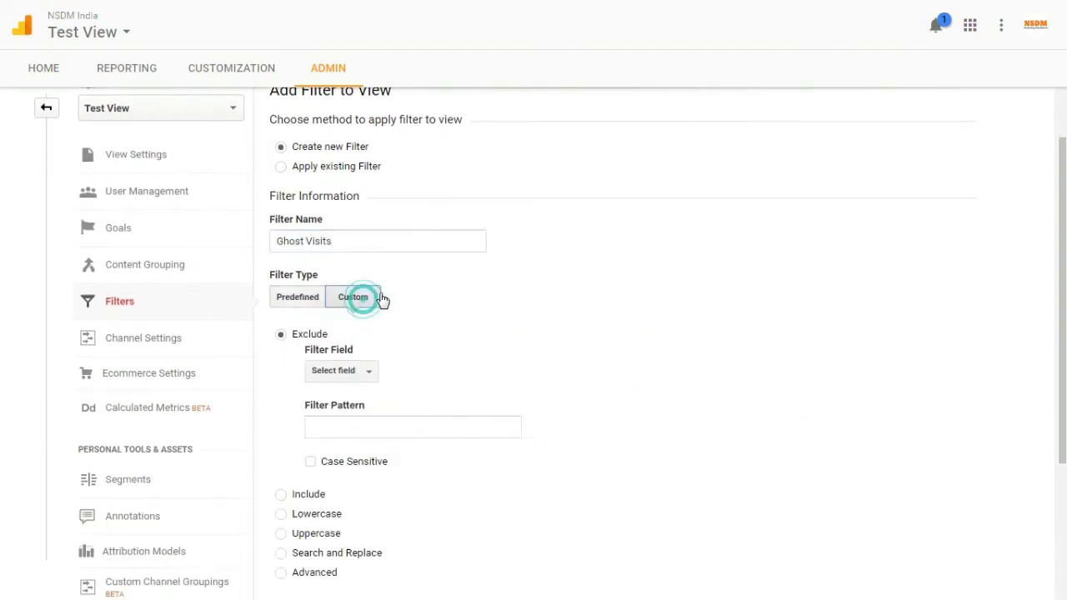
pyautogui.scroll(-1, 495, 325)
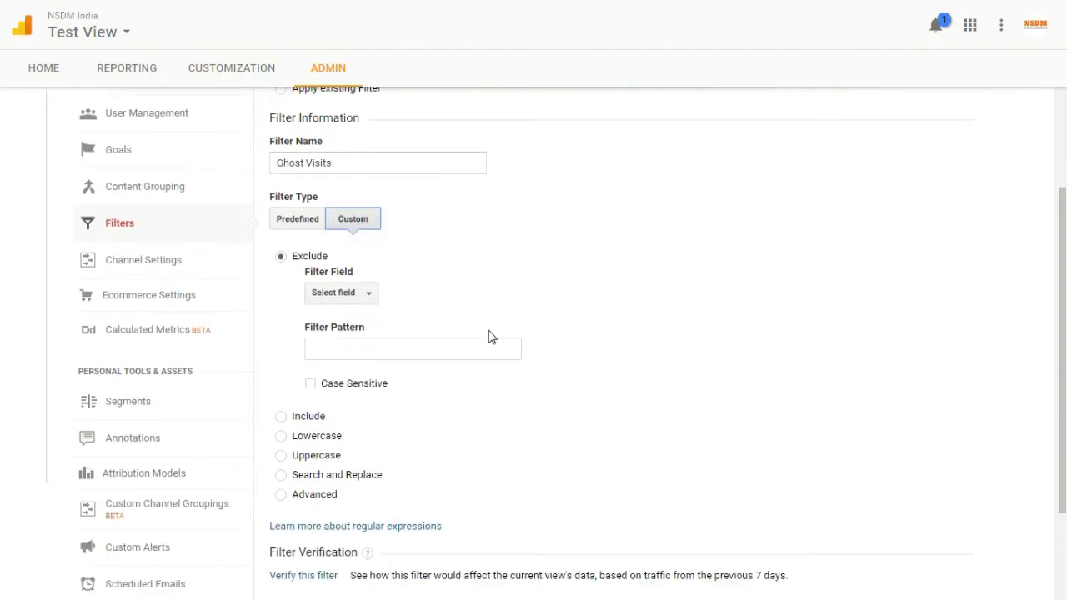
pyautogui.click(285, 419)
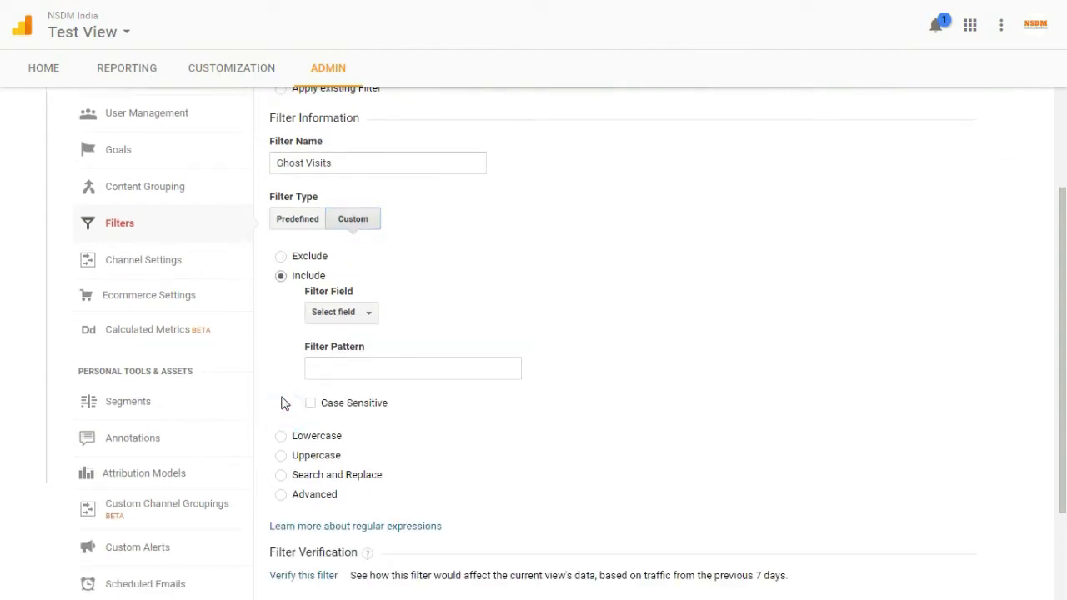
pyautogui.click(353, 316)
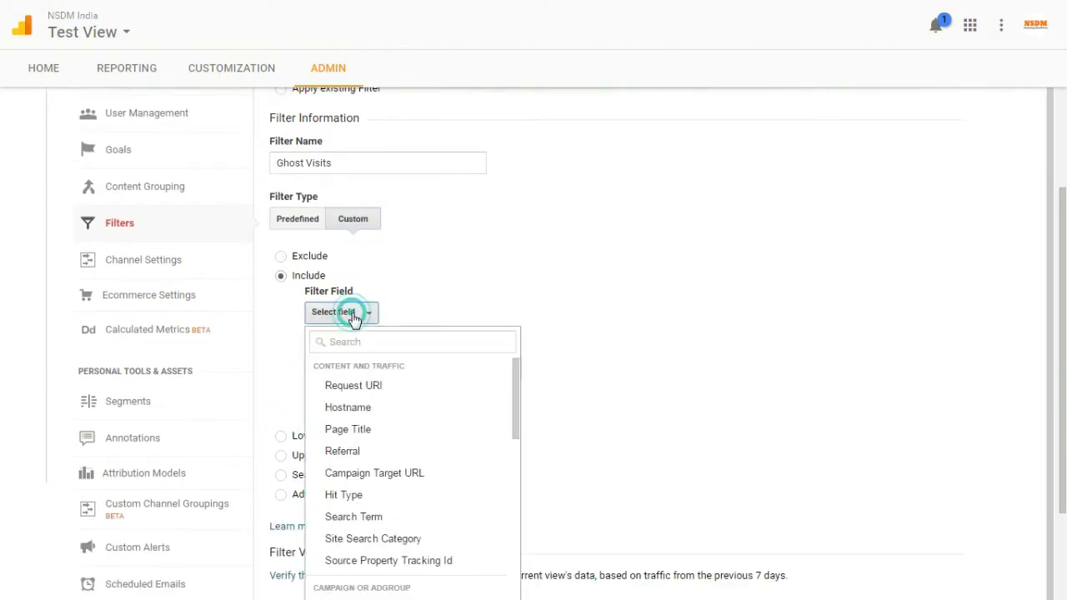
pyautogui.click(346, 409)
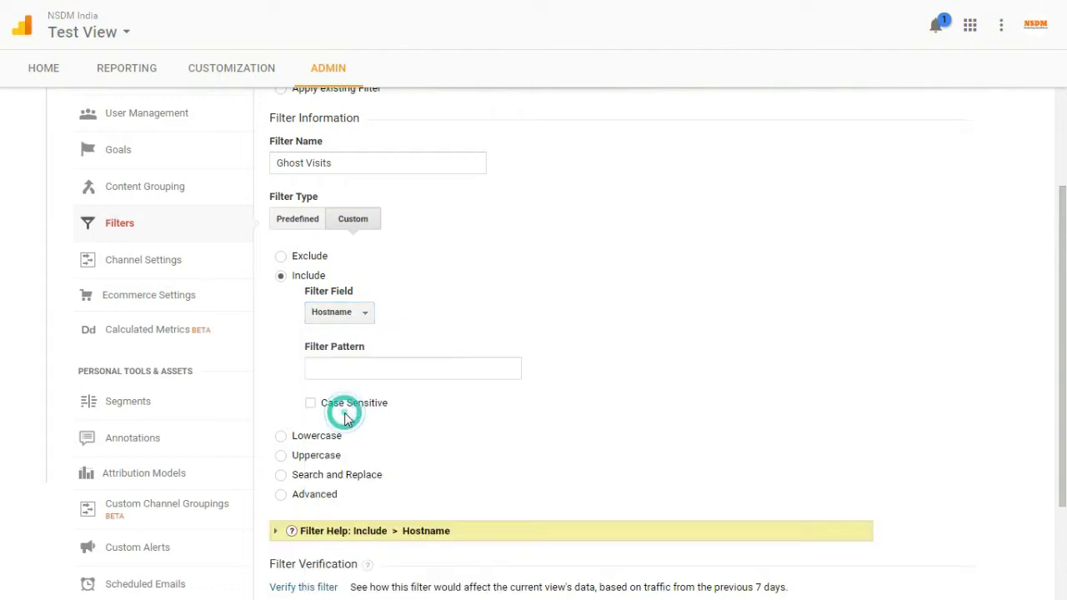
pyautogui.click(352, 368)
pyautogui.write('ww')
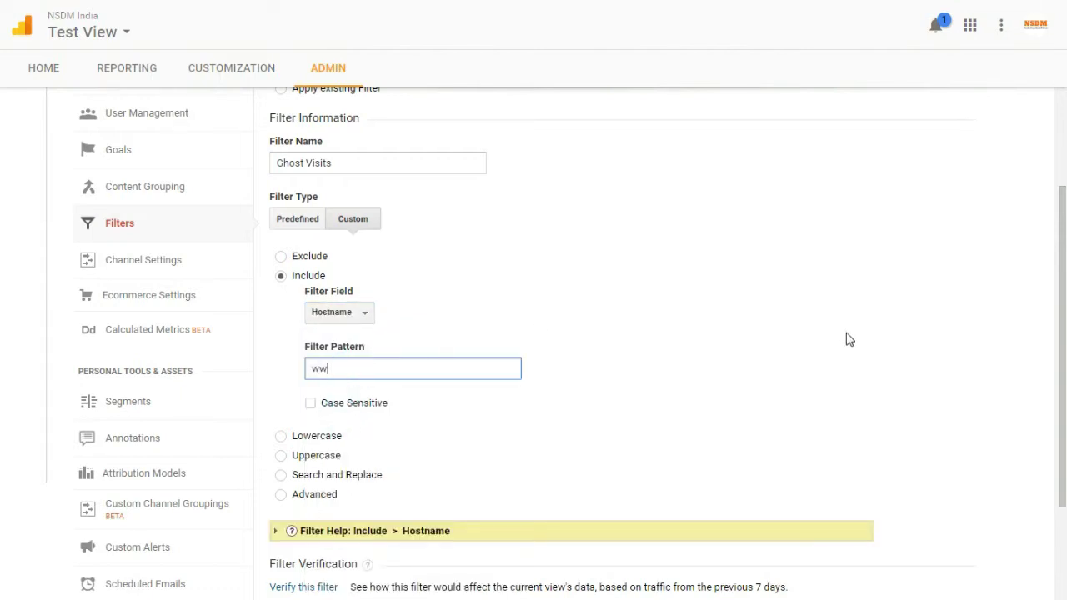
pyautogui.write('w.nsdmindia.com')
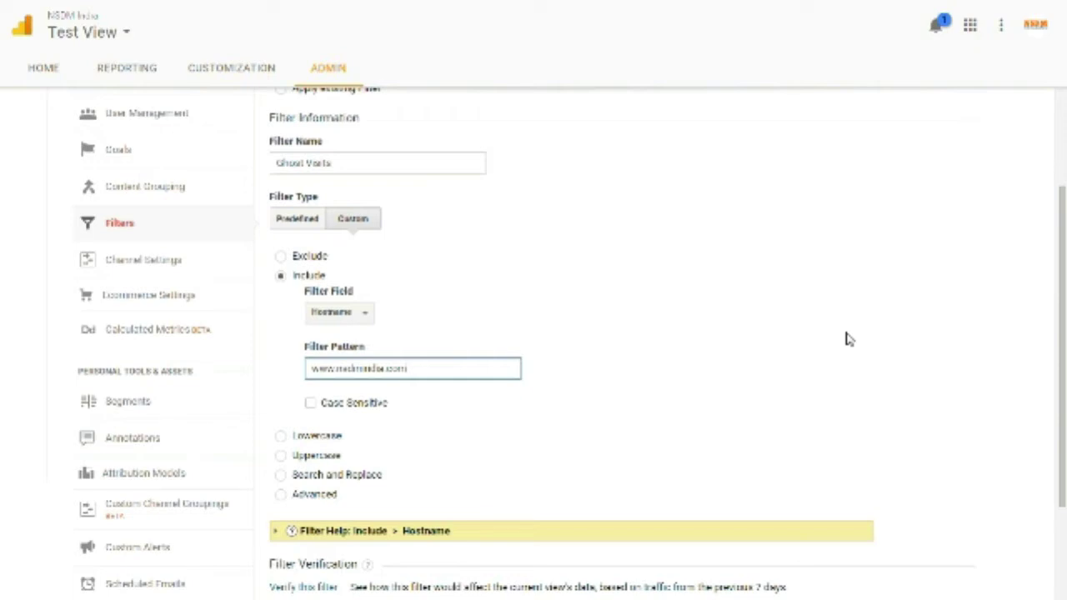
pyautogui.write('|otherdomian.com')
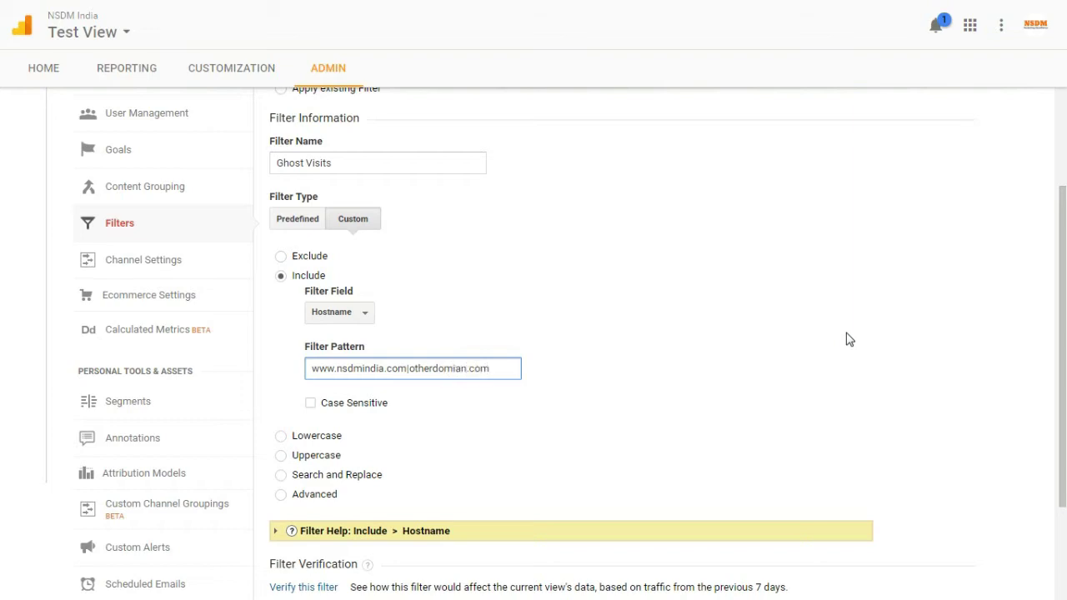
pyautogui.press('BackSpace')
pyautogui.press('BackSpace')
pyautogui.press('BackSpace')
pyautogui.press('BackSpace')
pyautogui.press('BackSpace')
pyautogui.press('BackSpace')
pyautogui.press('BackSpace')
pyautogui.press('BackSpace')
pyautogui.press('BackSpace')
pyautogui.press('BackSpace')
pyautogui.press('BackSpace')
pyautogui.press('BackSpace')
pyautogui.press('BackSpace')
pyautogui.press('BackSpace')
pyautogui.press('BackSpace')
pyautogui.press('BackSpace')
pyautogui.scroll(-3, 584, 340)
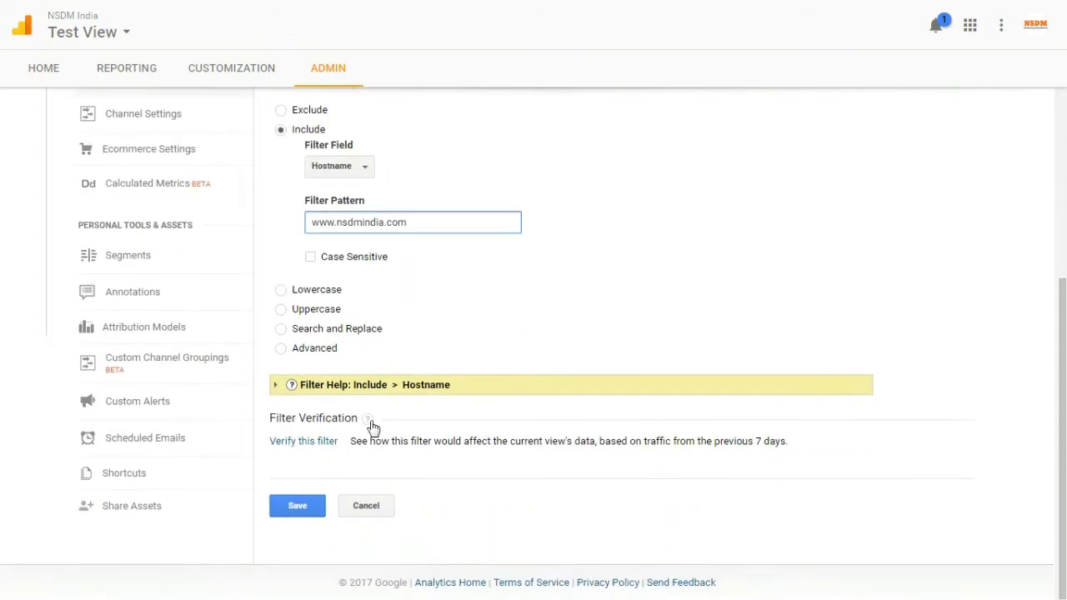
# - Preview the Ghost Visits filter's effect on recent traffic with filter verification
pyautogui.click(322, 443)
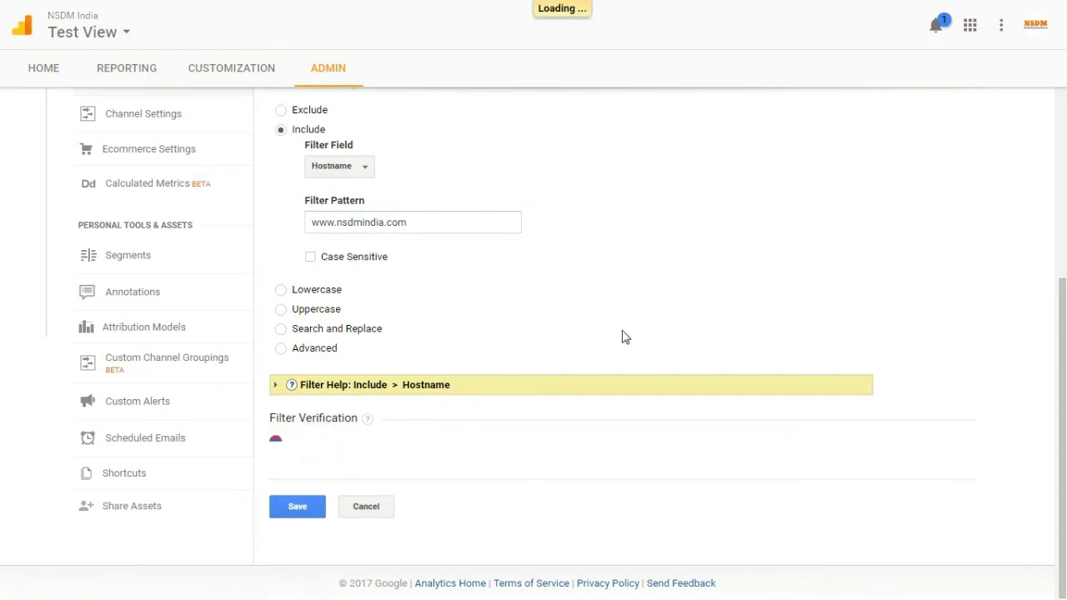
pyautogui.scroll(-5, 618, 339)
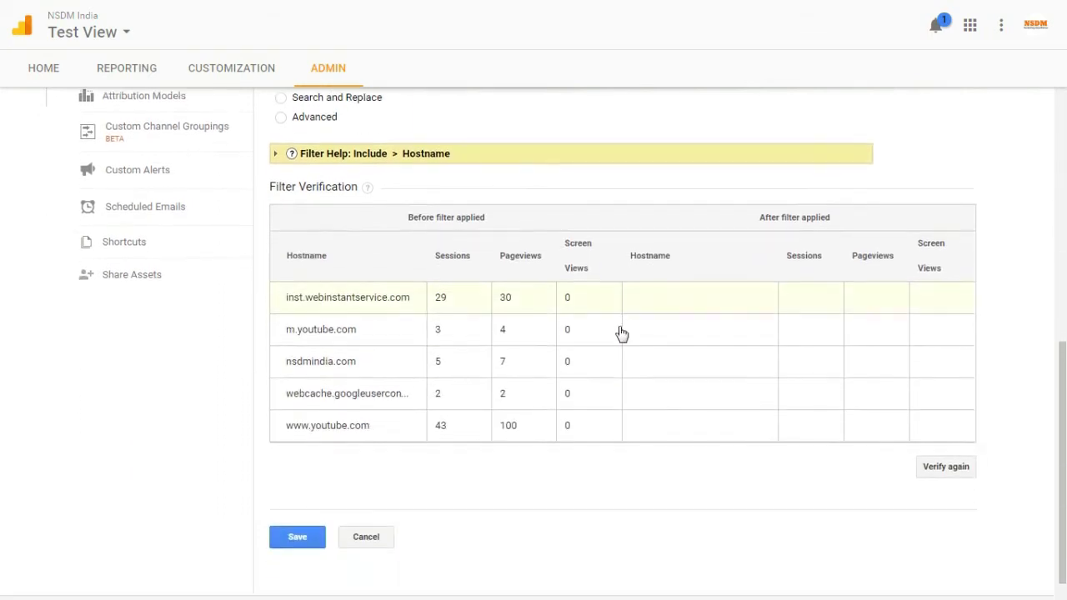
pyautogui.click(493, 215)
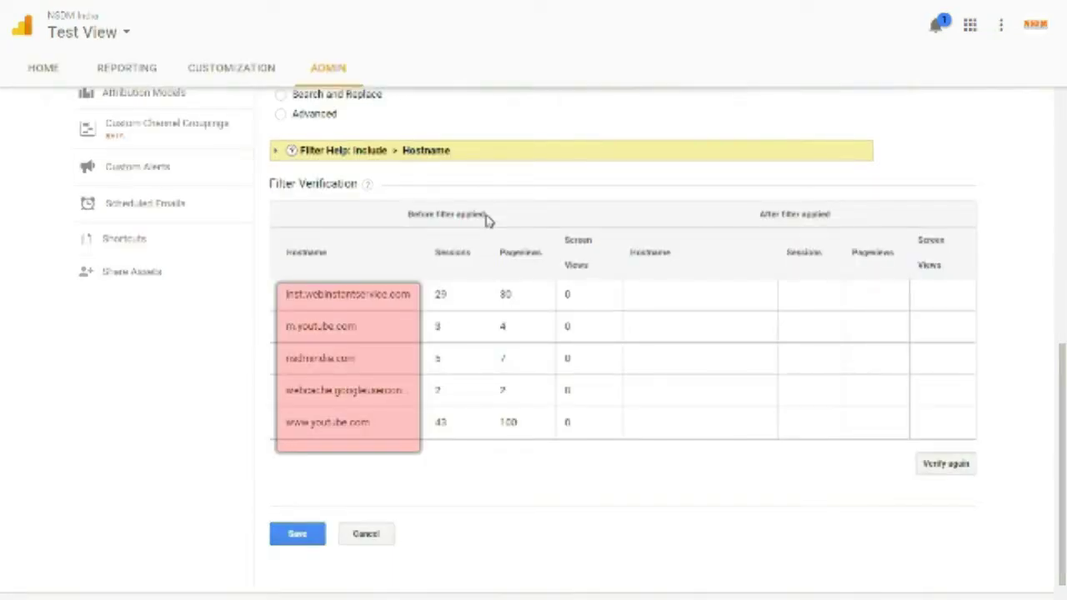
pyautogui.click(757, 216)
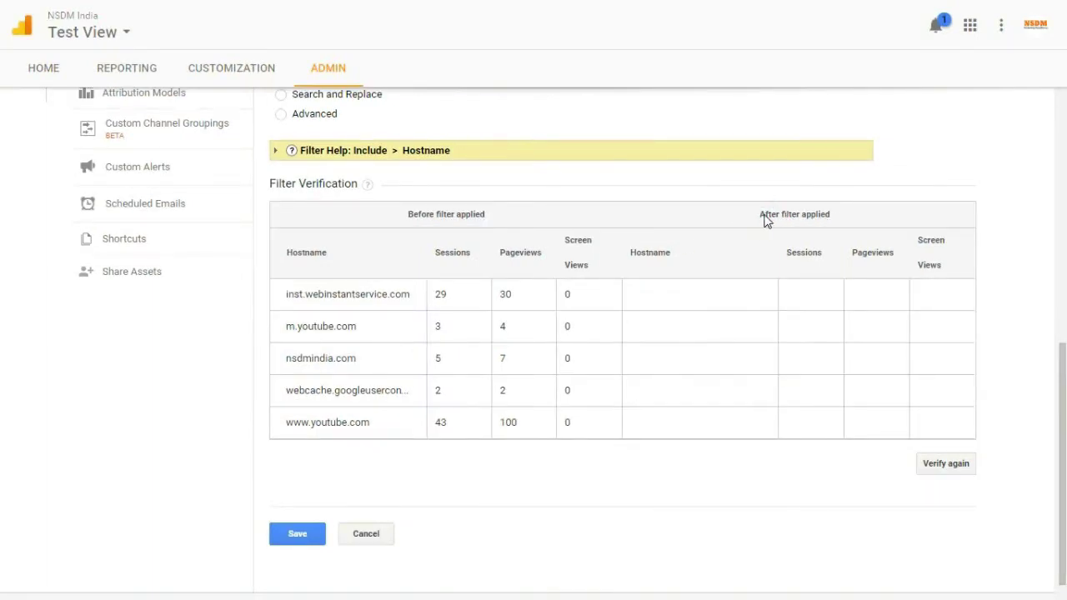
pyautogui.scroll(3, 621, 233)
# - Re-run the verification to refresh the before/after hostname sessions and pageviews table
pyautogui.click(450, 219)
pyautogui.scroll(-3, 658, 305)
pyautogui.click(931, 468)
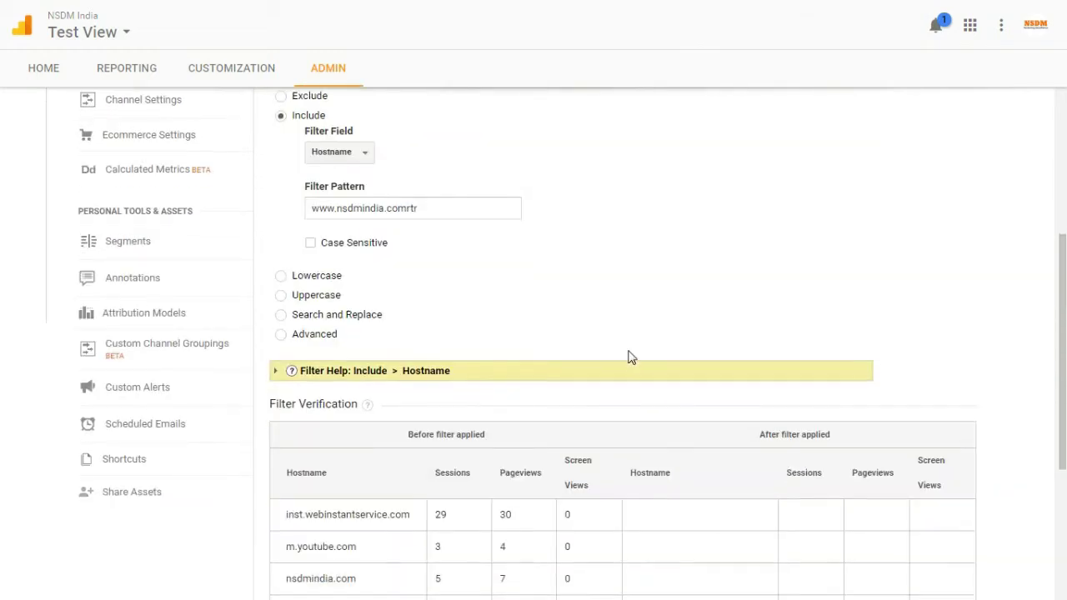
pyautogui.scroll(-2, 631, 356)
pyautogui.moveTo(383, 500)
pyautogui.mouseDown()
pyautogui.moveTo(281, 509)
pyautogui.moveTo(384, 509)
pyautogui.mouseUp()
pyautogui.scroll(-1, 521, 307)
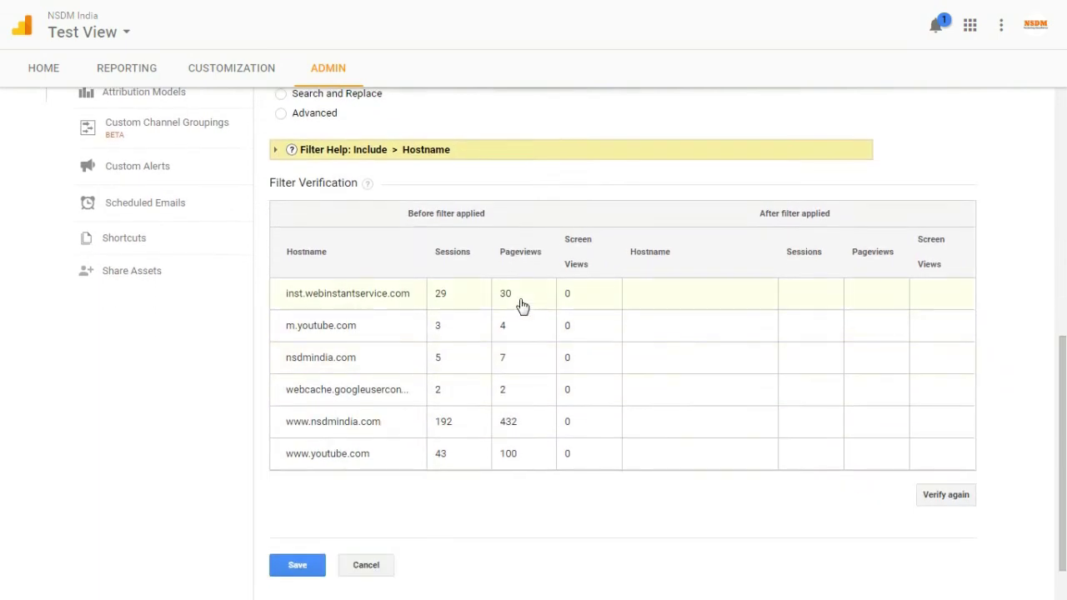
pyautogui.scroll(2, 521, 307)
pyautogui.click(439, 138)
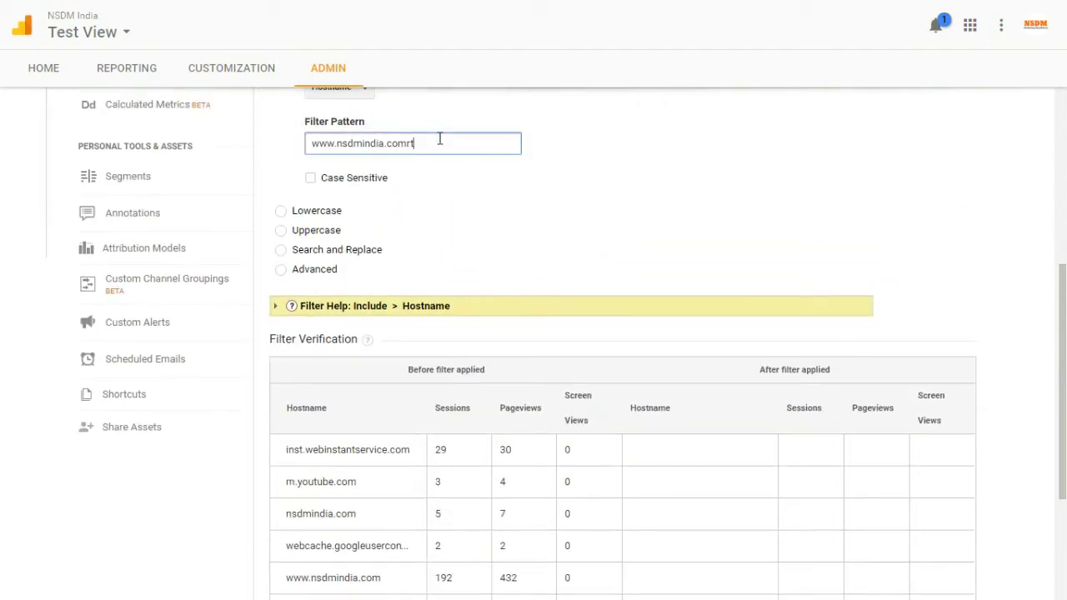
pyautogui.scroll(-3, 658, 308)
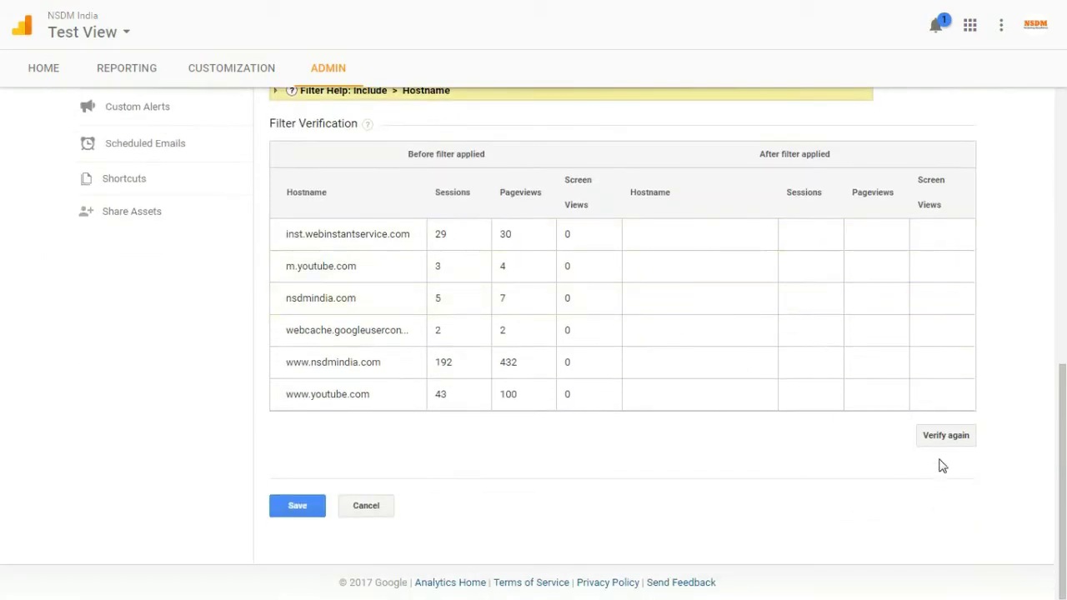
pyautogui.click(940, 434)
pyautogui.scroll(-3, 726, 407)
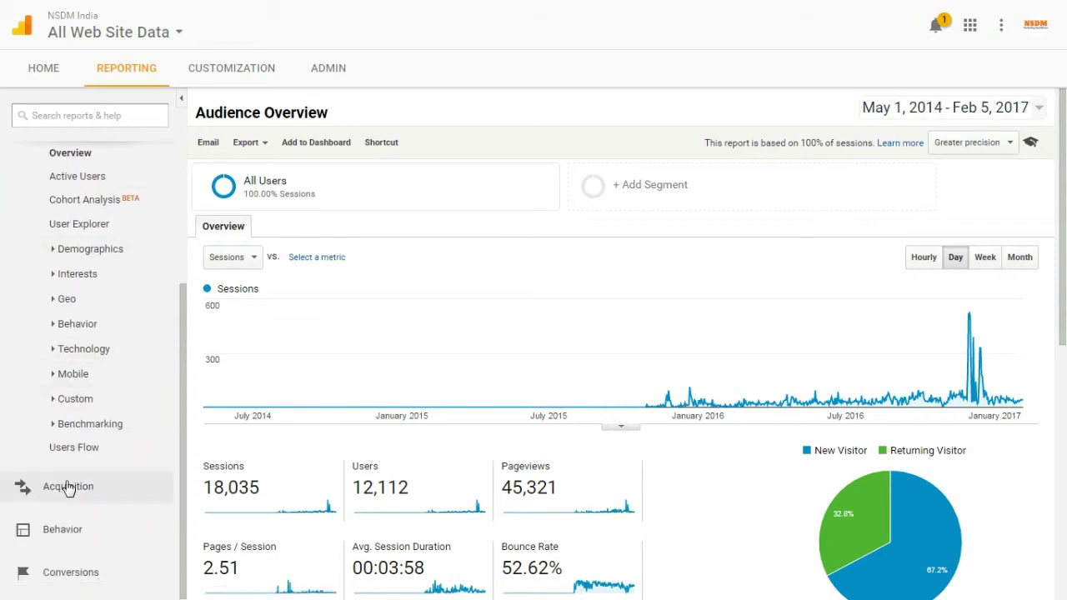
# - Open Acquisition > All Traffic > Referrals and bring its source table into view
pyautogui.click(68, 488)
pyautogui.click(86, 389)
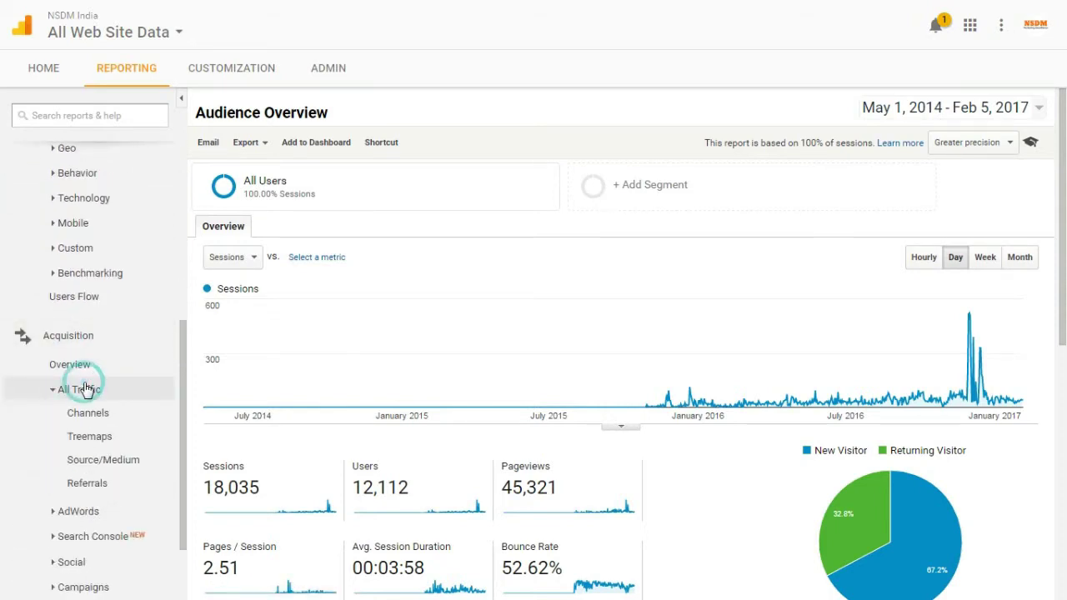
pyautogui.click(89, 413)
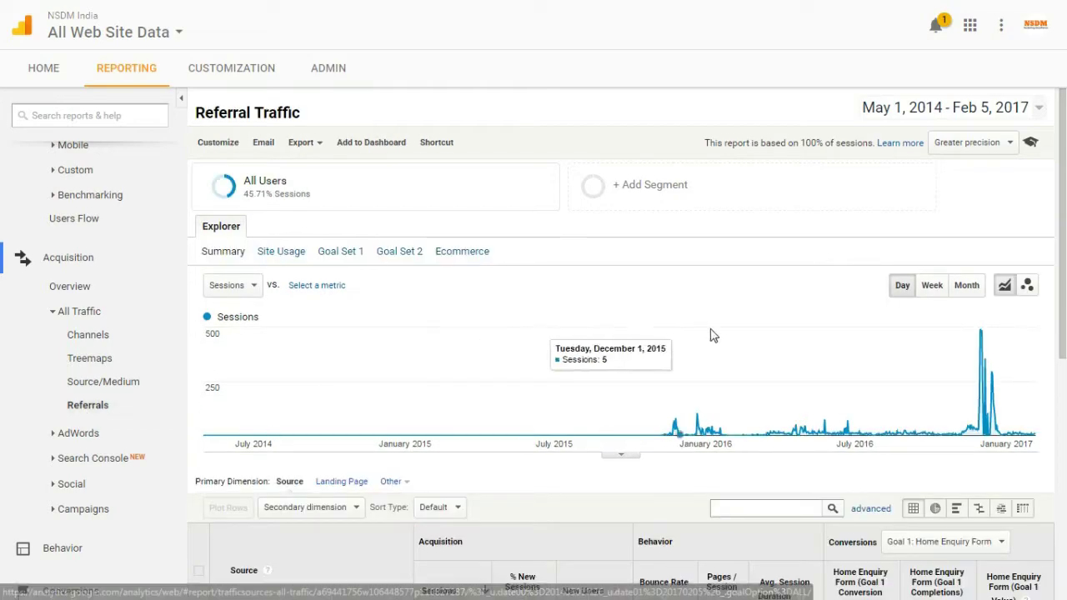
pyautogui.scroll(-5, 712, 335)
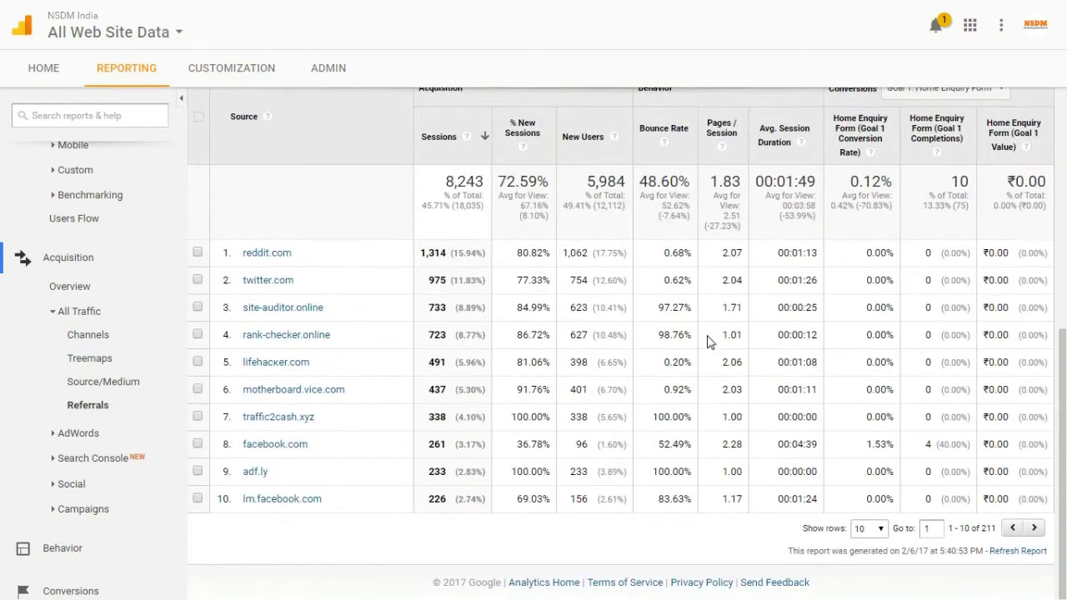
pyautogui.scroll(1, 707, 341)
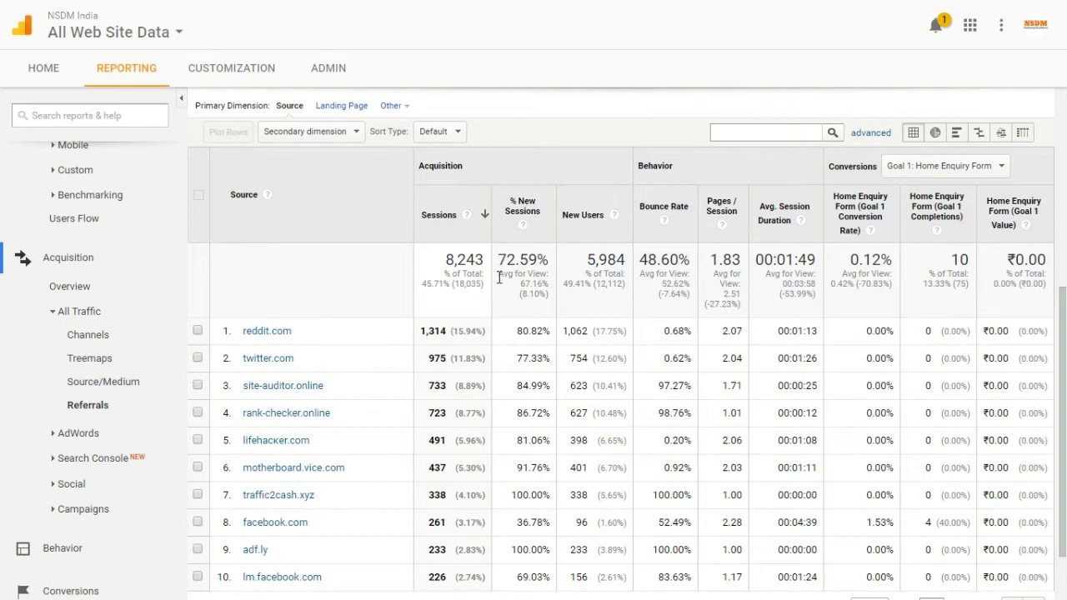
# - Add Hostname, found by searching 'hos', as the Referrals table's secondary dimension
pyautogui.click(354, 135)
pyautogui.click(353, 156)
pyautogui.write('hos')
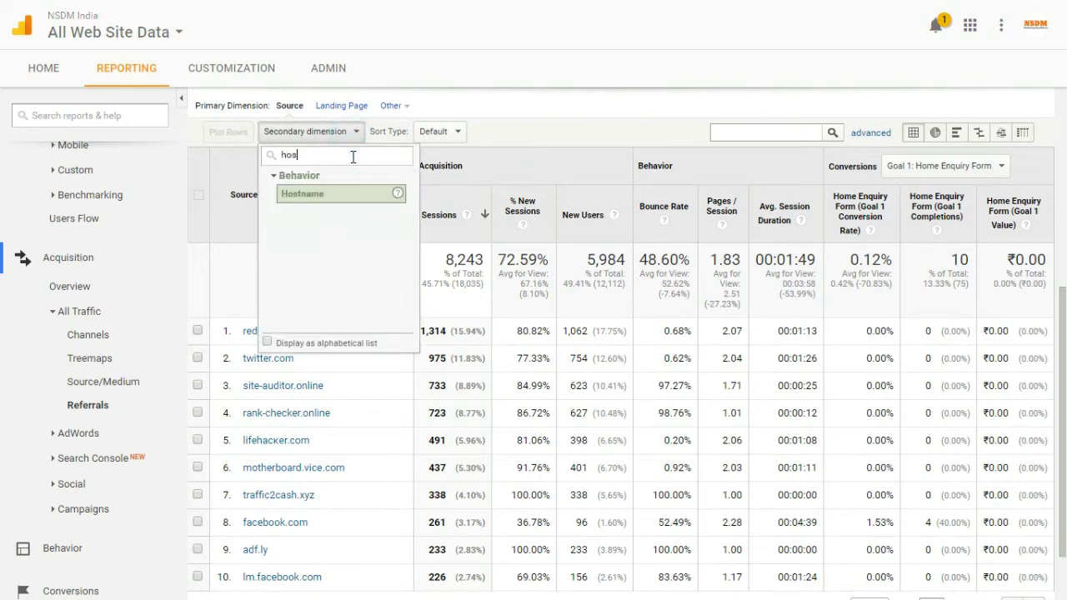
pyautogui.click(346, 195)
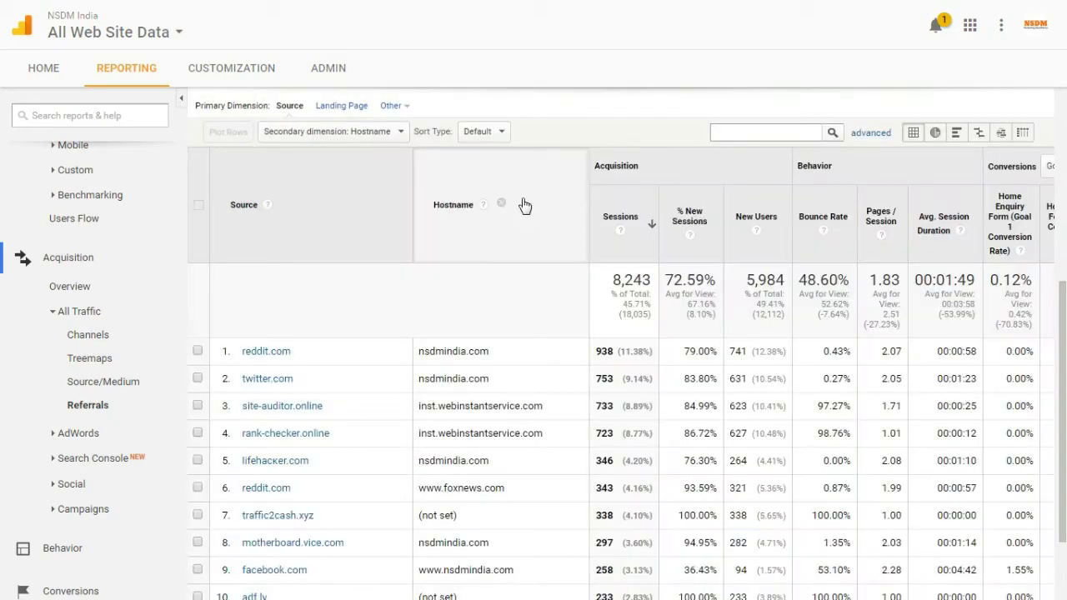
pyautogui.scroll(-1, 597, 281)
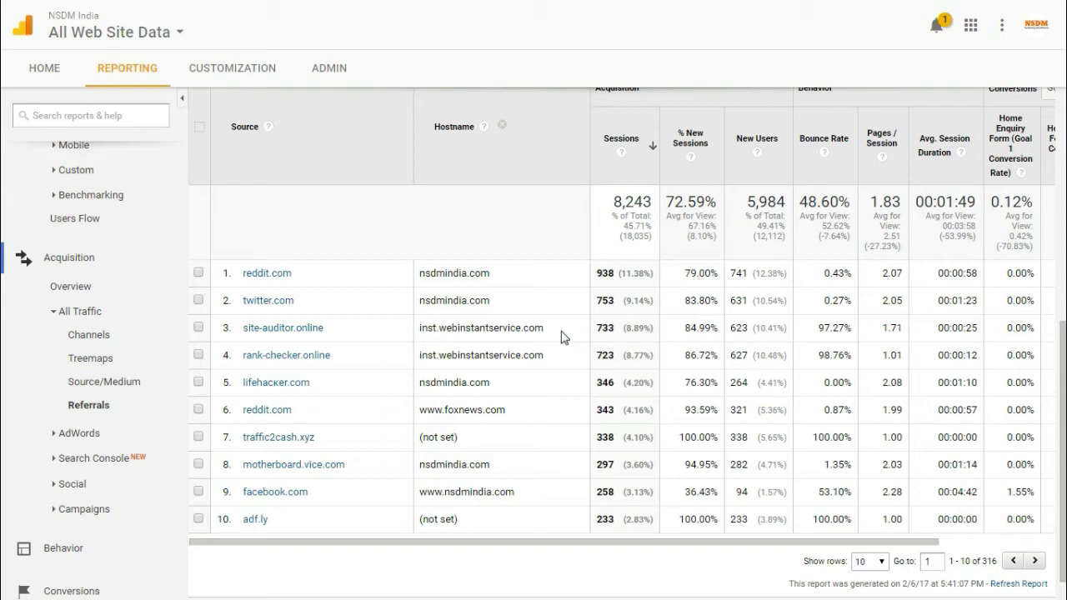
pyautogui.scroll(-1, 550, 400)
pyautogui.scroll(4, 615, 417)
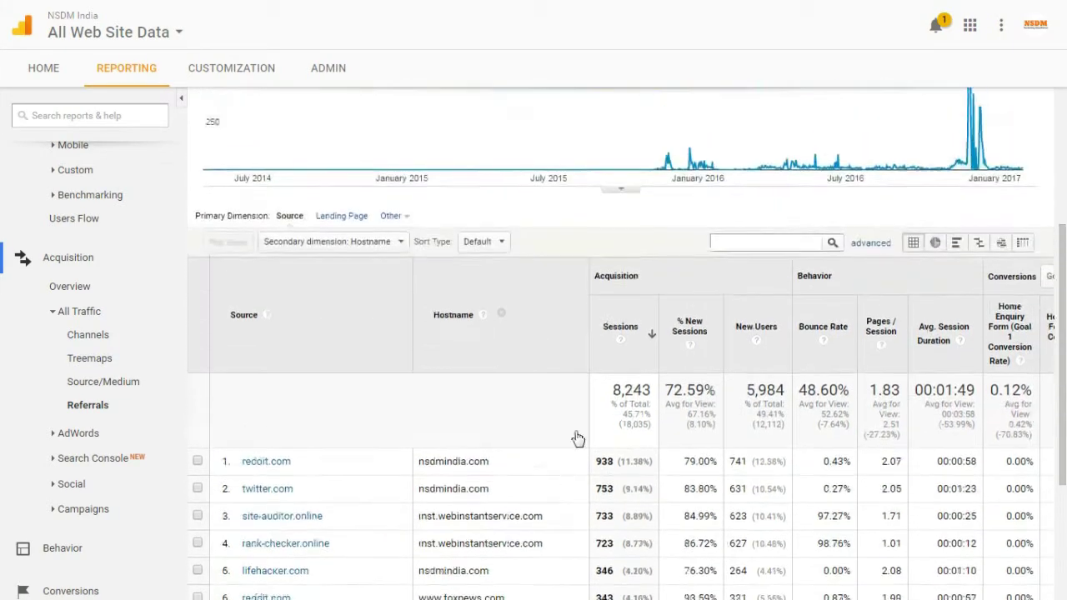
pyautogui.click(869, 335)
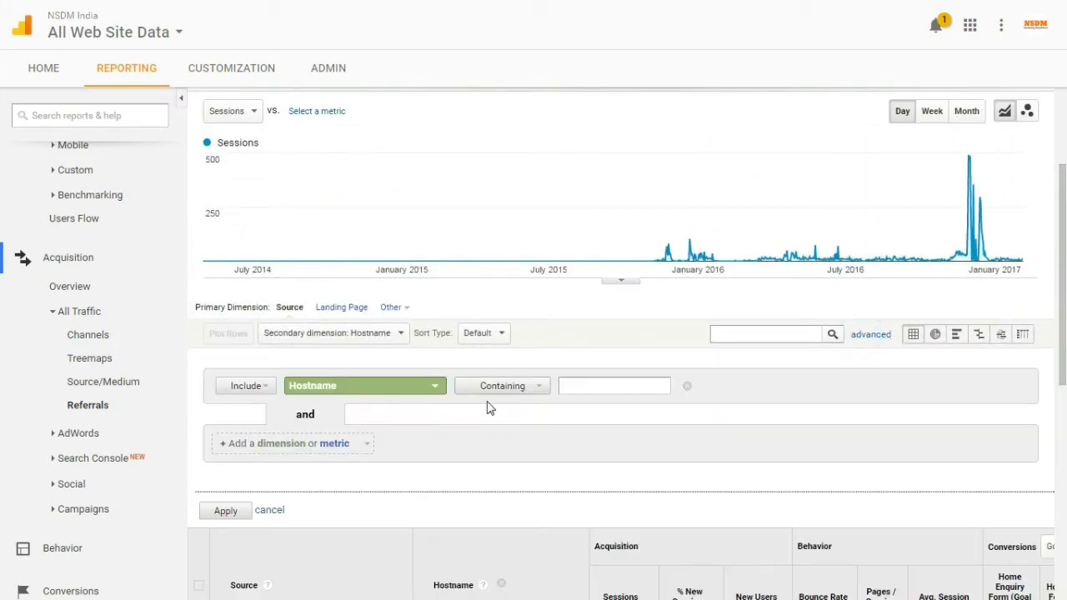
pyautogui.click(249, 388)
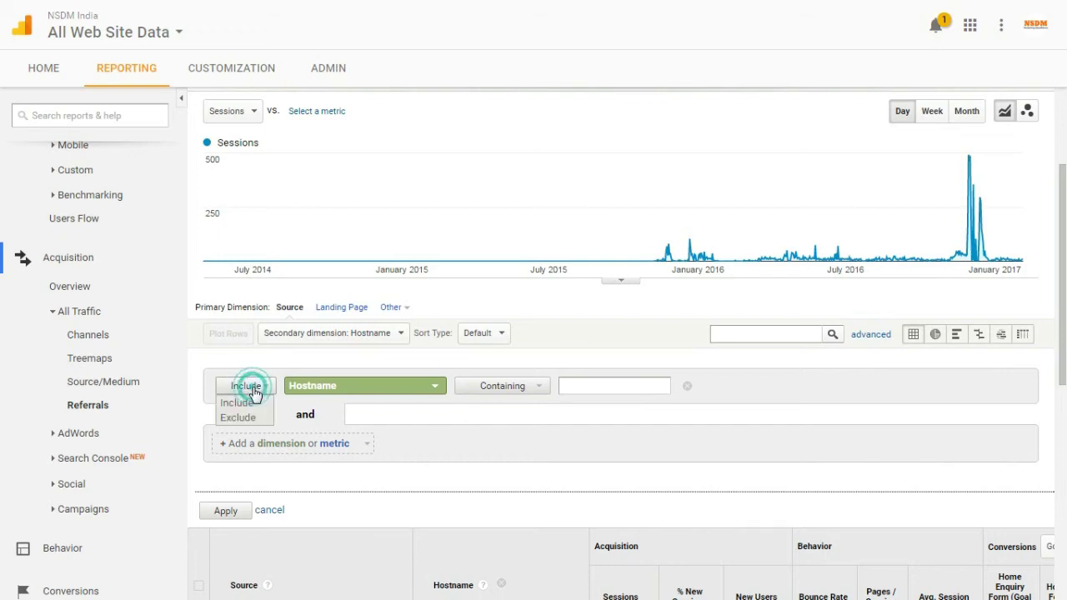
pyautogui.click(242, 401)
pyautogui.click(312, 391)
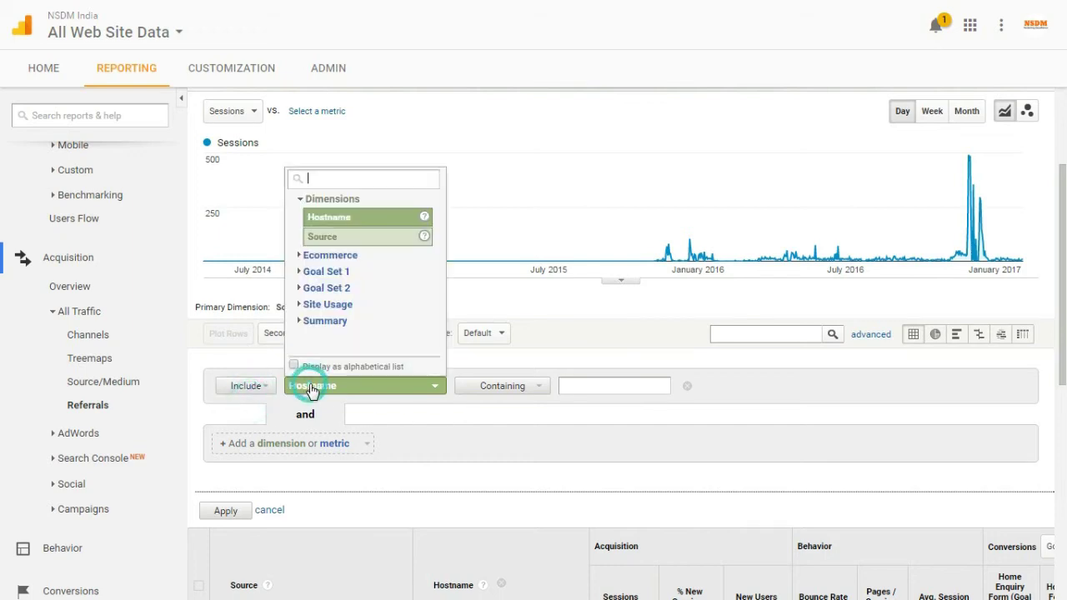
pyautogui.click(327, 220)
pyautogui.click(515, 387)
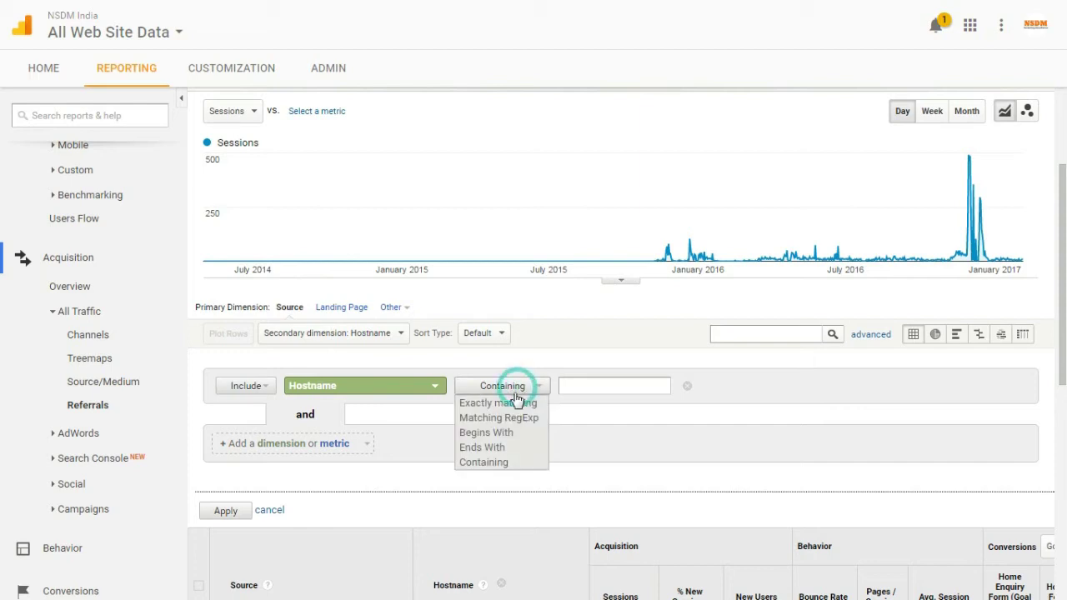
pyautogui.click(504, 402)
pyautogui.click(598, 392)
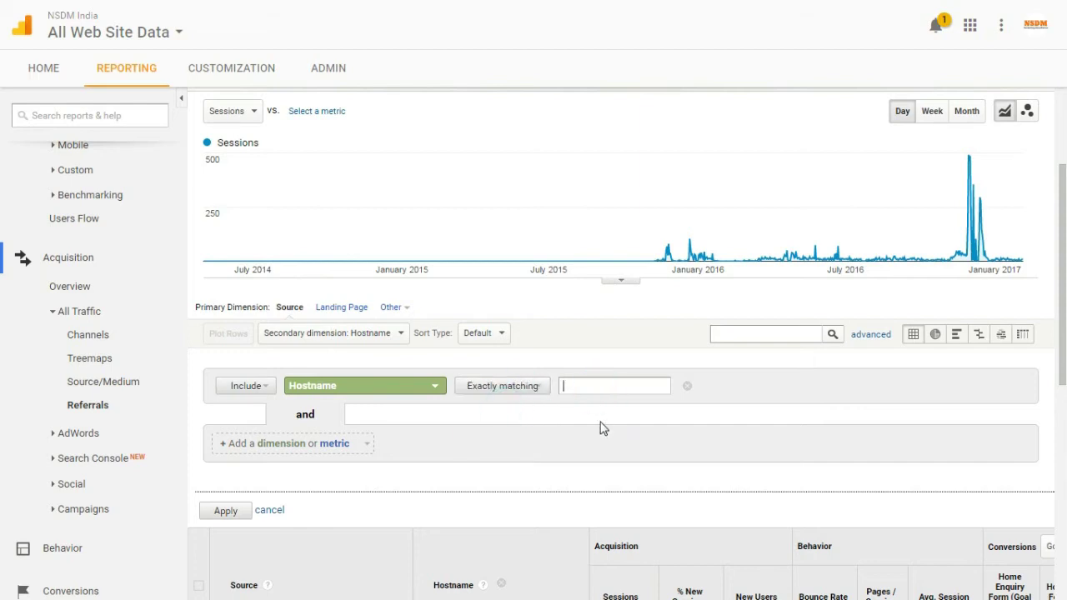
pyautogui.write('w')
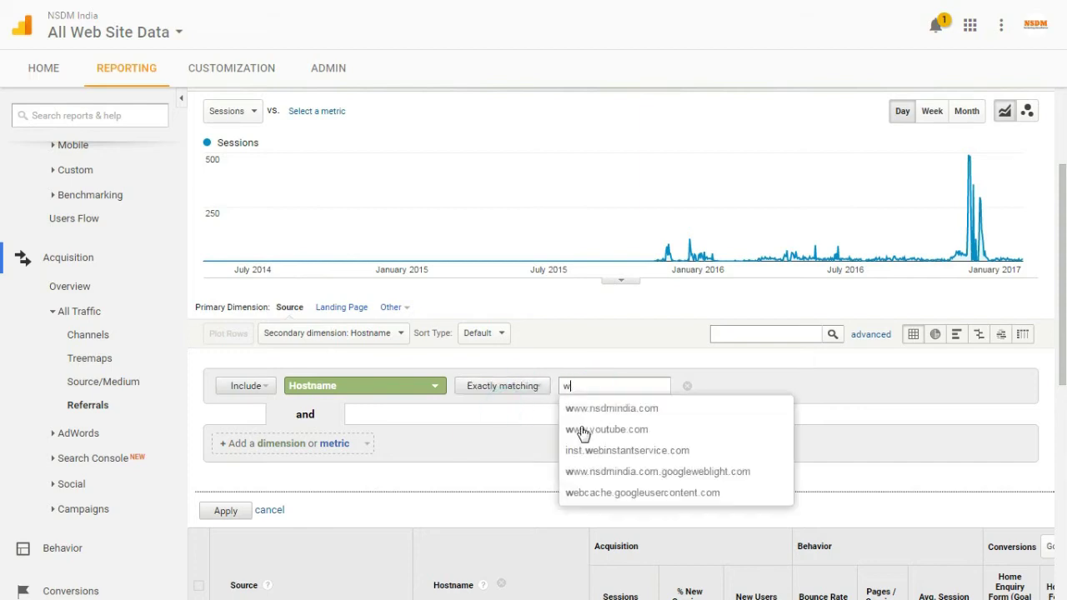
pyautogui.click(589, 417)
pyautogui.scroll(-1, 509, 436)
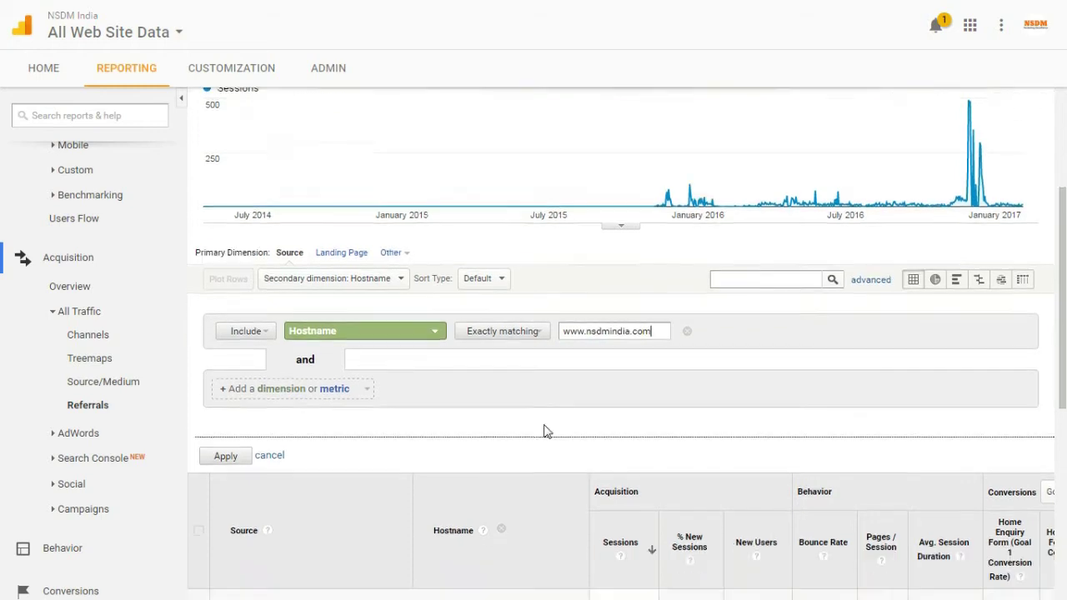
pyautogui.click(226, 430)
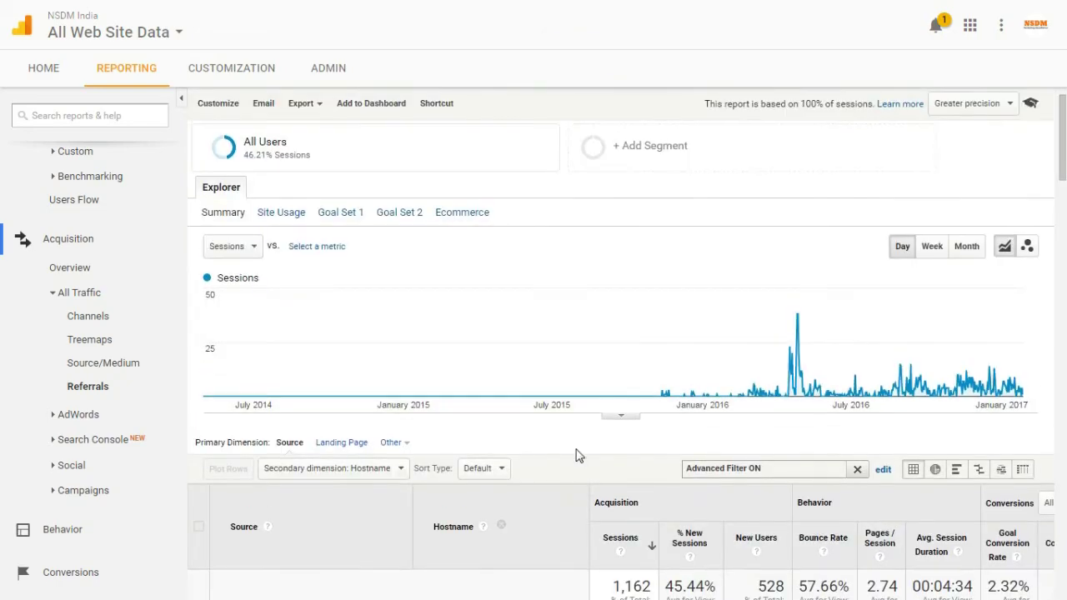
# - Scroll through the filtered referral sources and select the 1-99seo.com source name
pyautogui.scroll(-3, 581, 456)
pyautogui.scroll(-3, 580, 456)
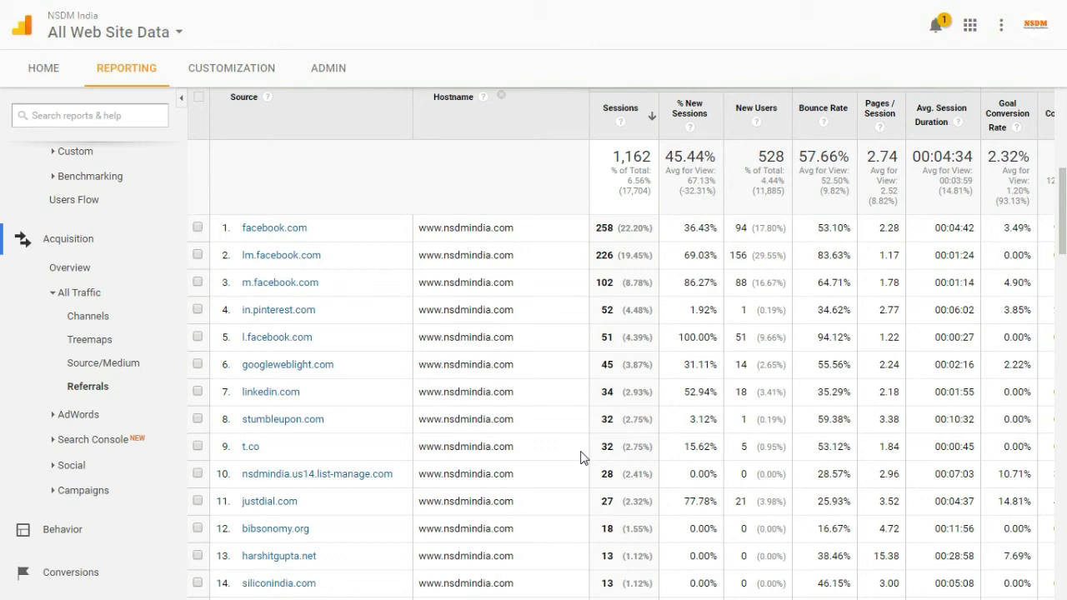
pyautogui.scroll(-3, 581, 456)
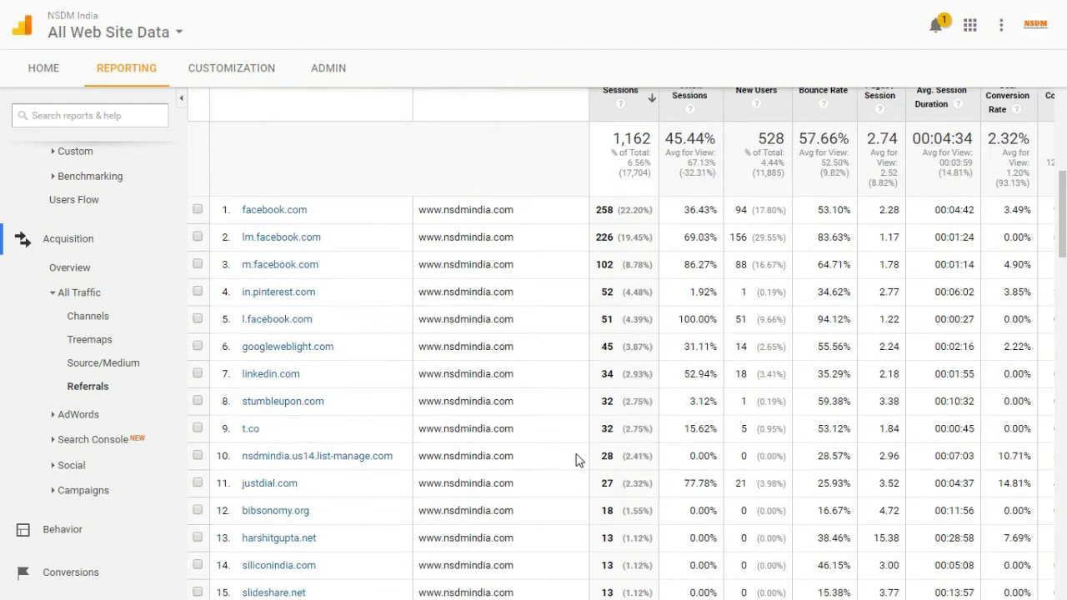
pyautogui.scroll(-13, 519, 459)
pyautogui.scroll(2, 522, 470)
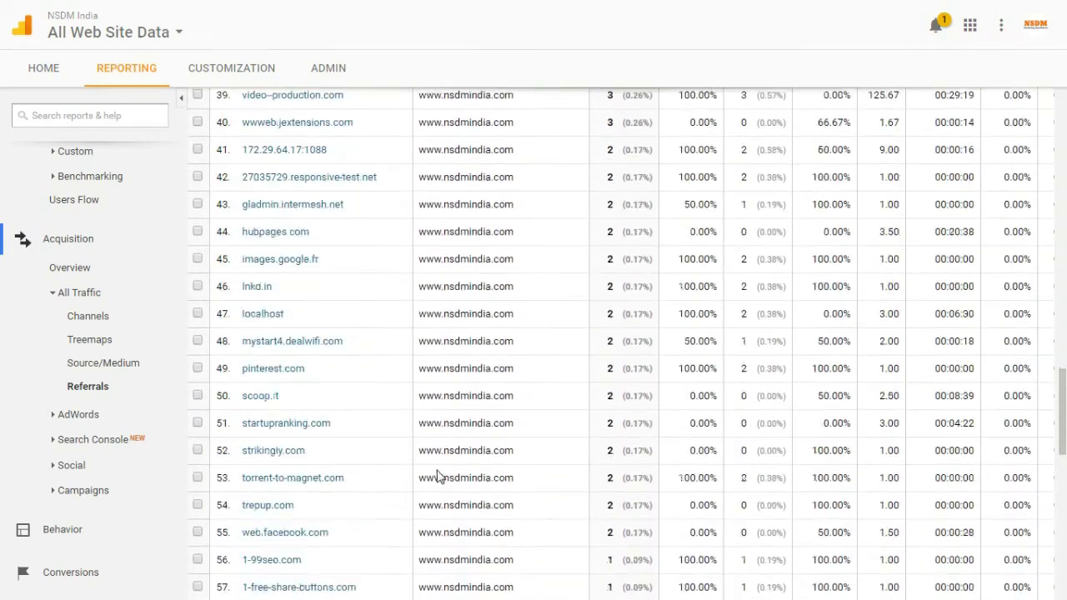
pyautogui.scroll(-1, 436, 476)
pyautogui.scroll(-1, 434, 479)
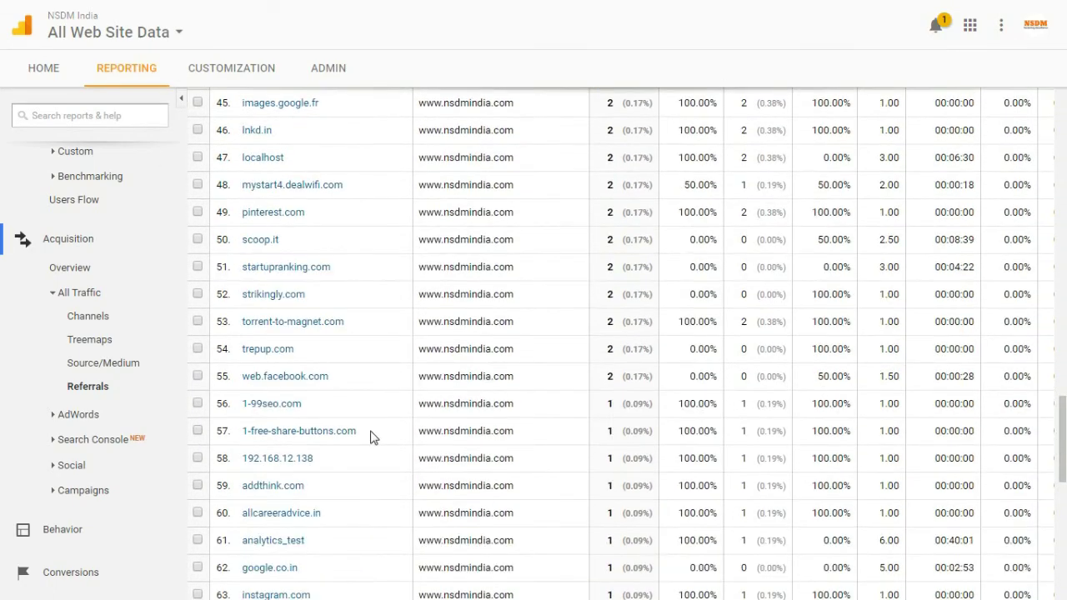
pyautogui.moveTo(360, 430); pyautogui.dragTo(256, 442)
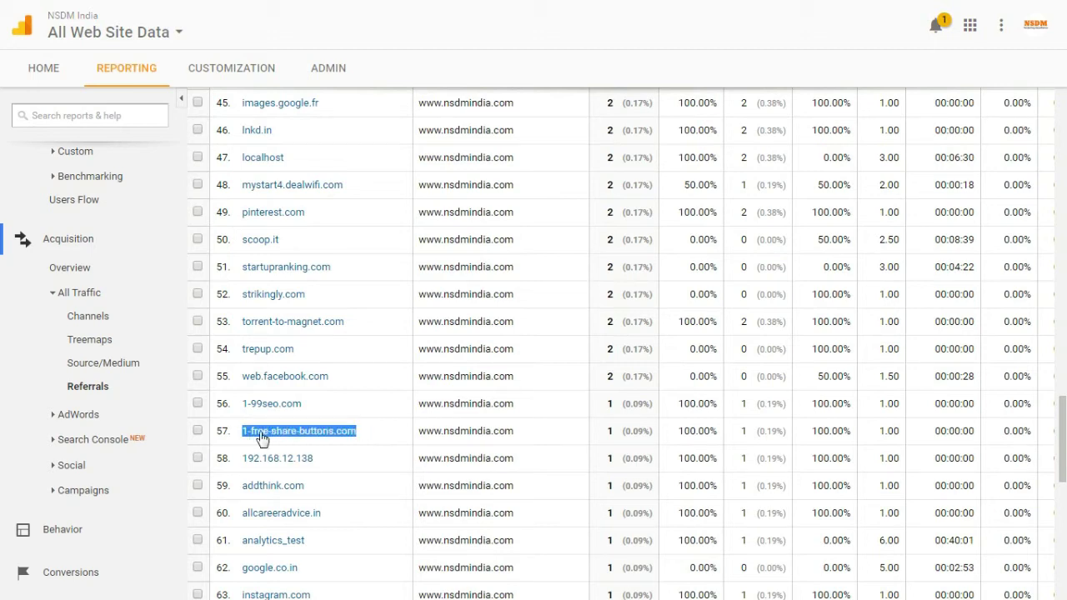
pyautogui.click(310, 406)
pyautogui.moveTo(294, 411); pyautogui.dragTo(242, 409)
pyautogui.click(302, 409)
pyautogui.doubleClick(608, 405)
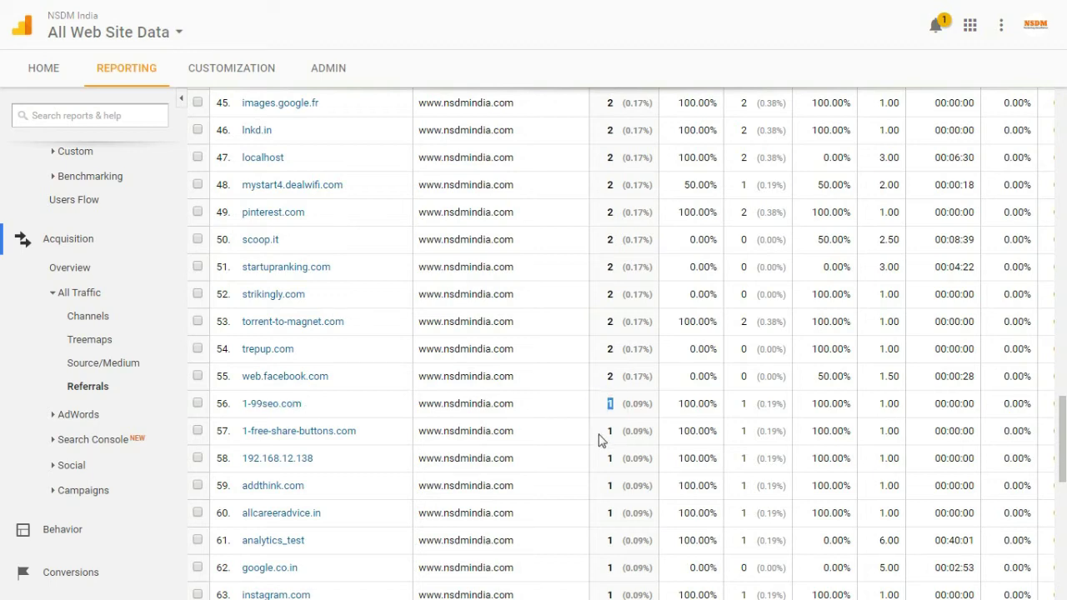
pyautogui.click(599, 437)
# - Drill into the ctrlo.co source to see its referral path
pyautogui.scroll(3, 553, 441)
pyautogui.scroll(1, 554, 441)
pyautogui.scroll(1, 554, 441)
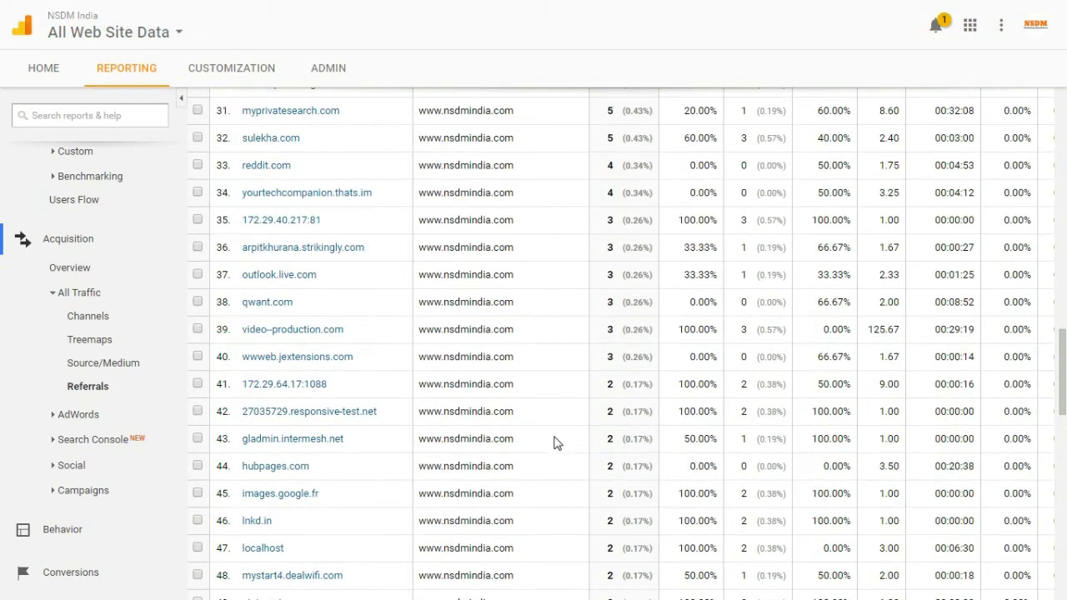
pyautogui.scroll(1, 557, 442)
pyautogui.scroll(1, 557, 442)
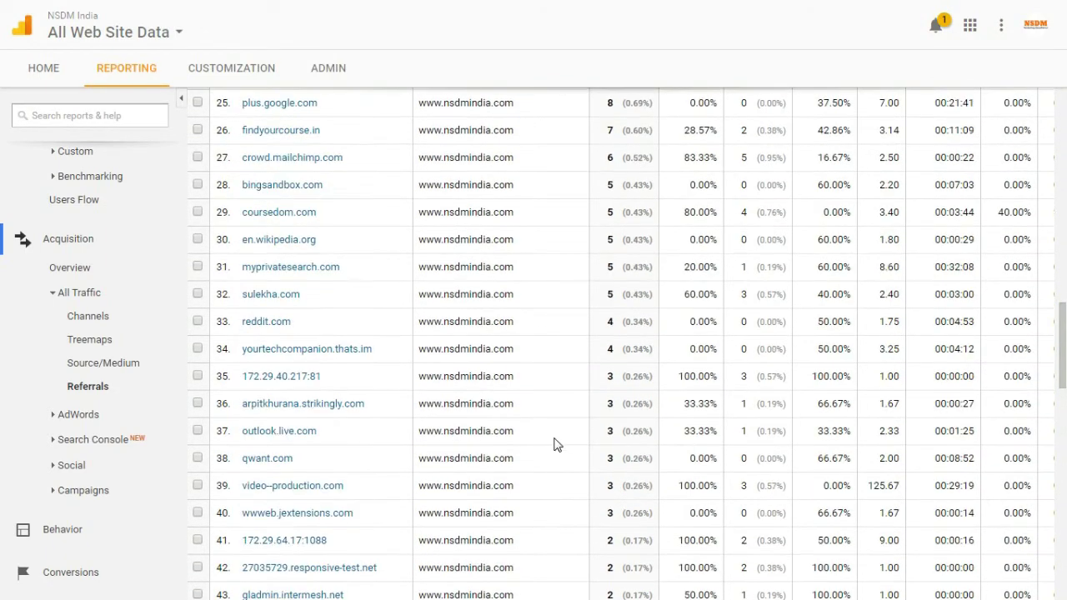
pyautogui.scroll(4, 557, 442)
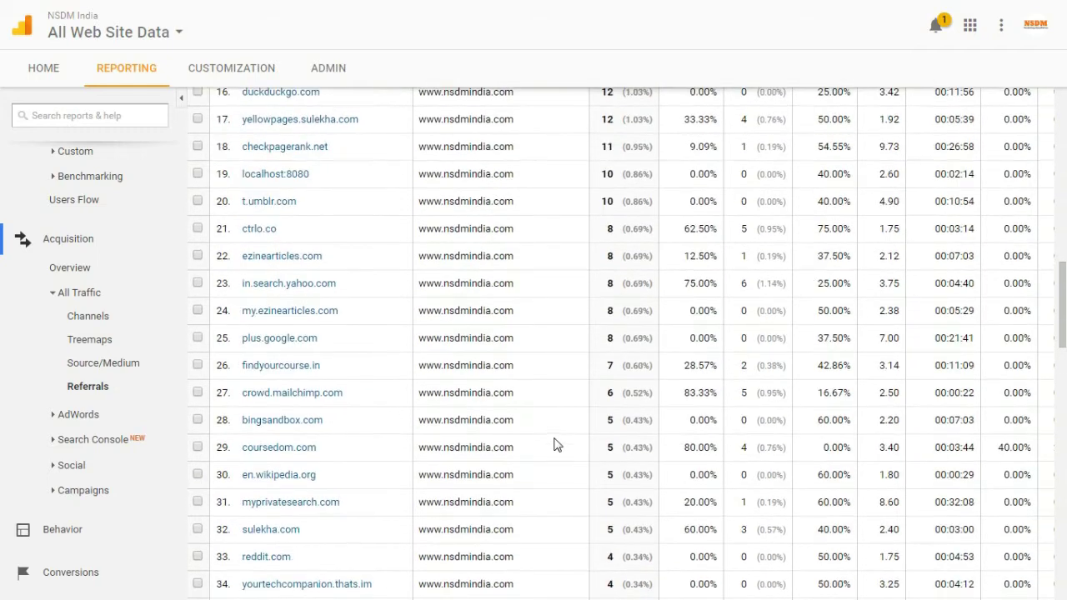
pyautogui.click(259, 306)
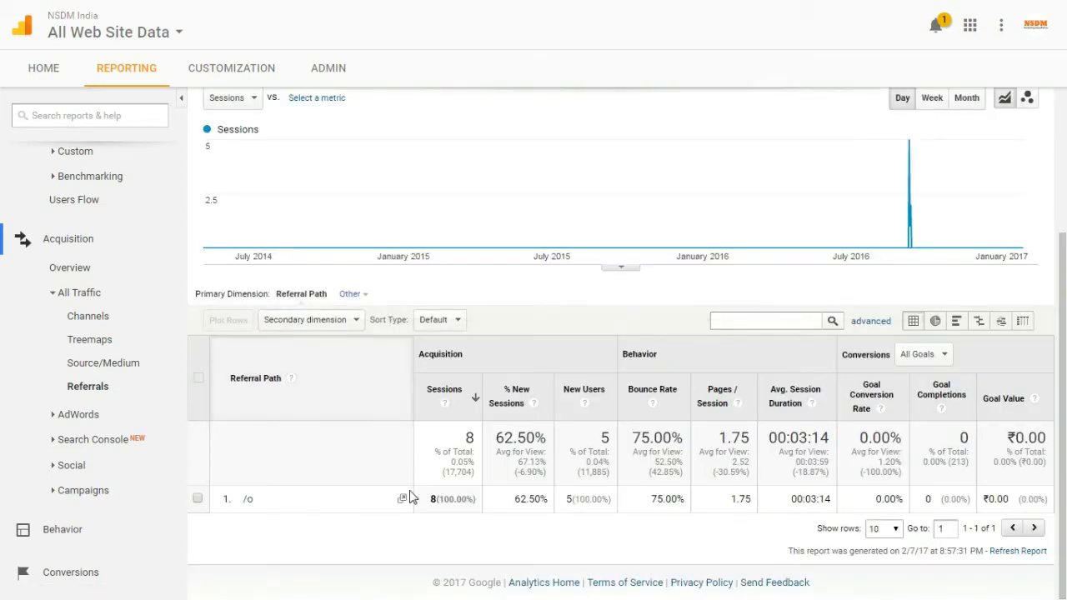
pyautogui.click(403, 499)
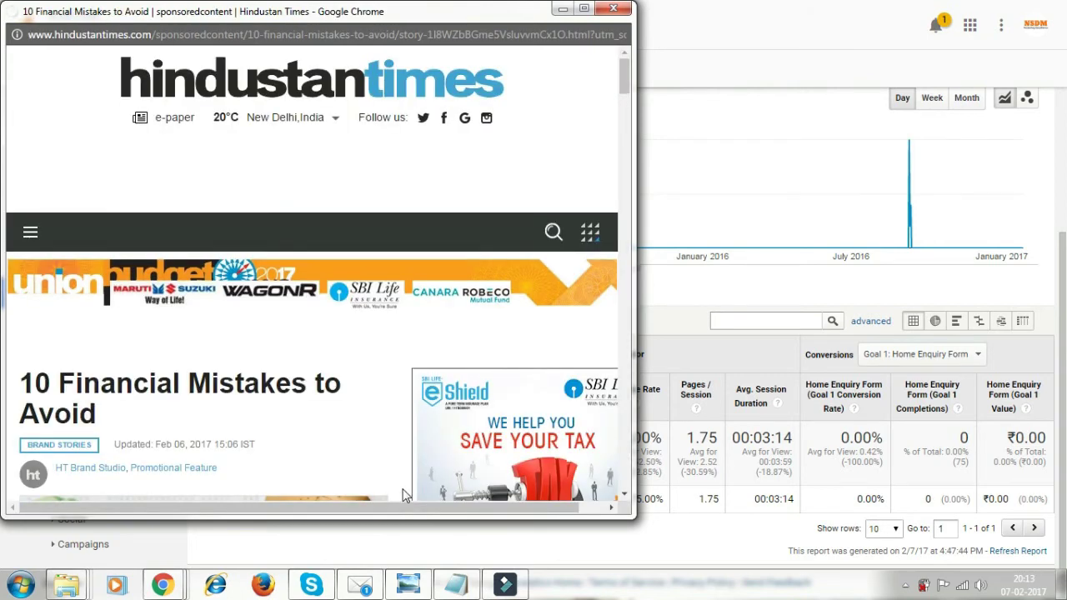
pyautogui.scroll(-10, 487, 313)
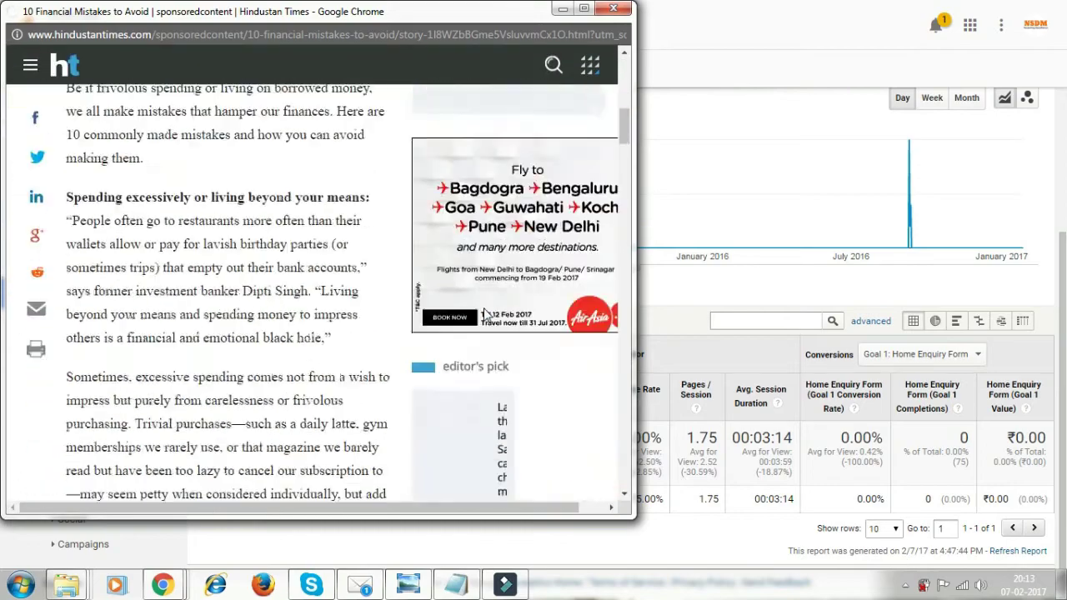
pyautogui.scroll(-20, 487, 313)
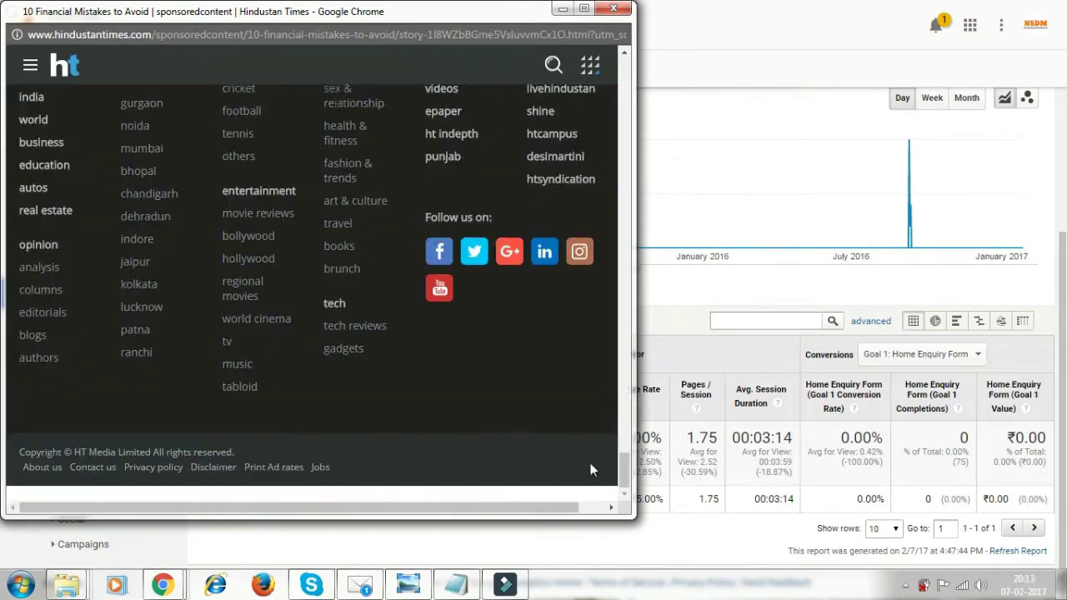
pyautogui.scroll(20, 619, 242)
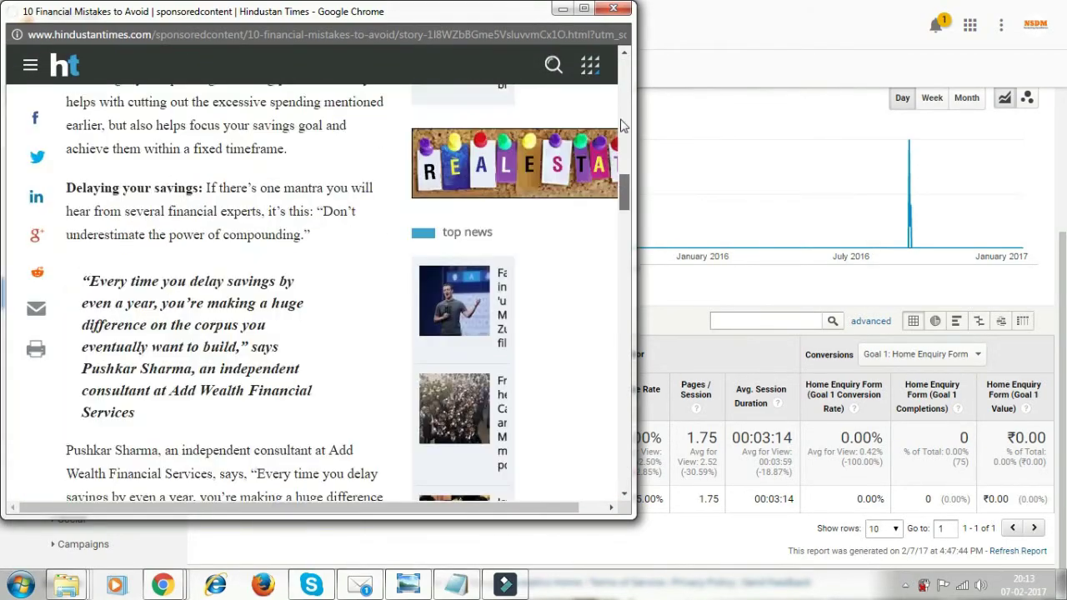
# - Close the referring page window and scroll through the full hostname-filtered Referrals list
pyautogui.click(614, 8)
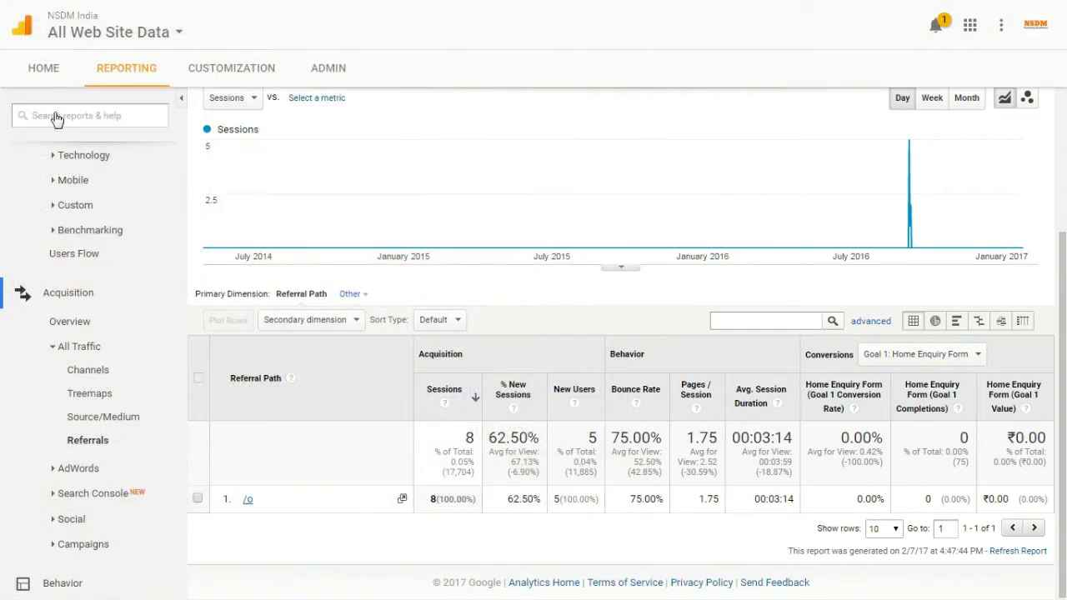
pyautogui.click(88, 442)
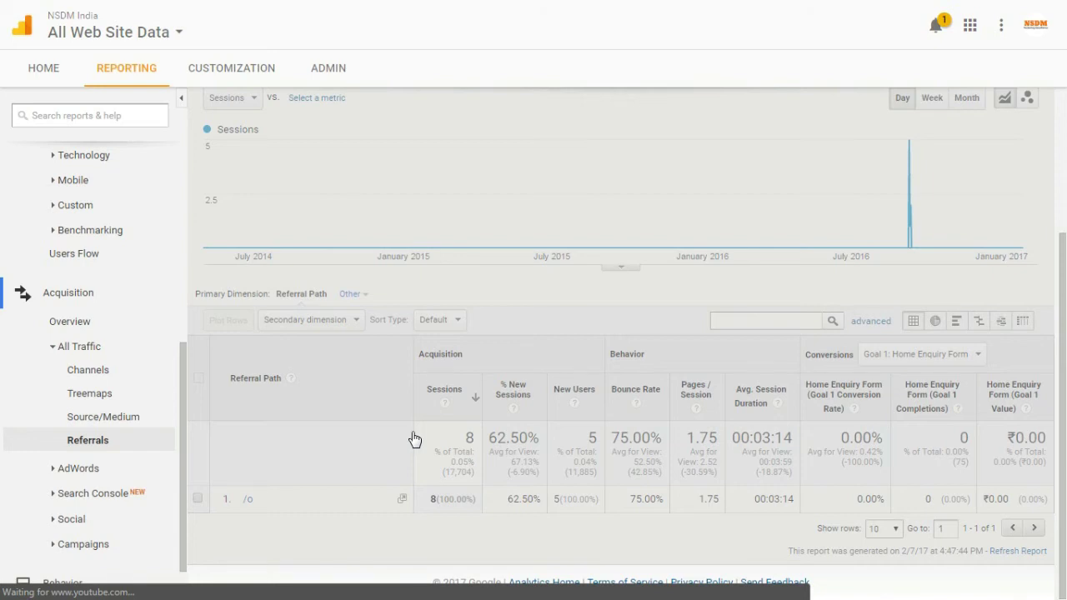
pyautogui.scroll(-1, 673, 410)
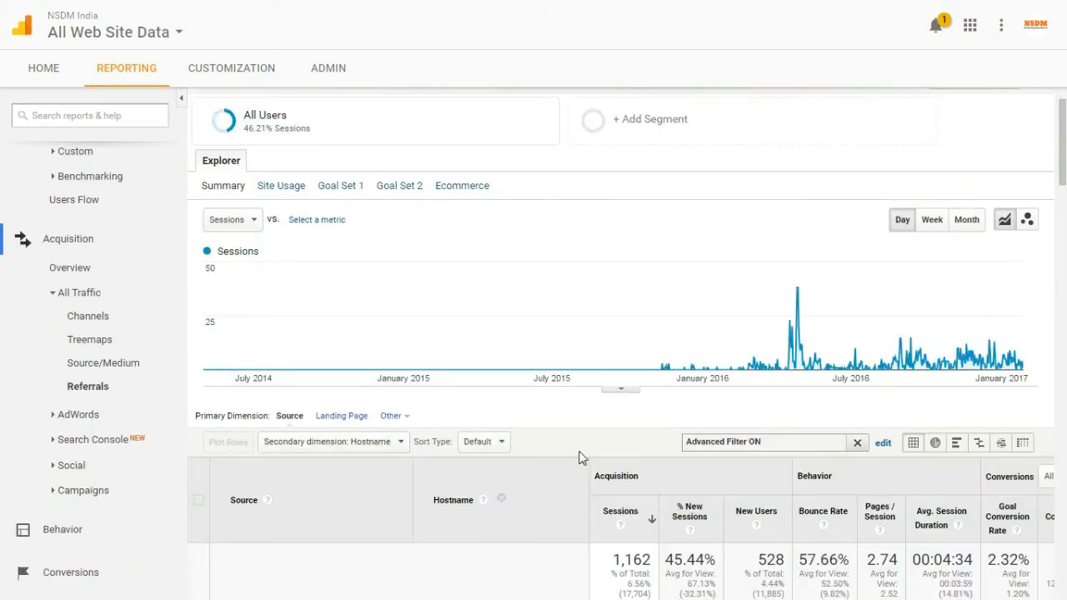
pyautogui.scroll(1, 570, 454)
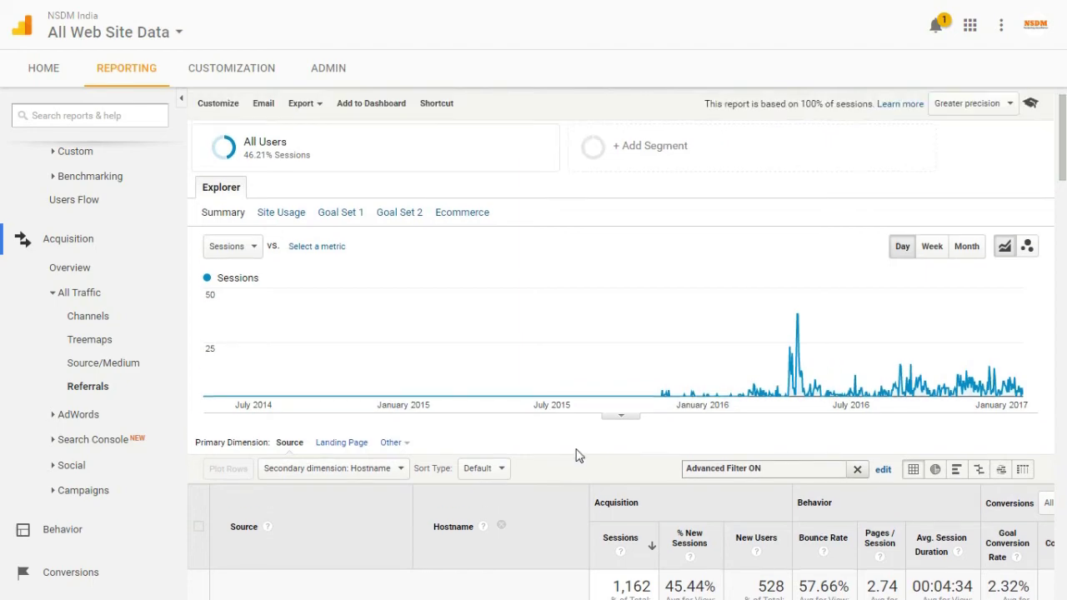
pyautogui.scroll(-3, 579, 455)
pyautogui.scroll(-3, 581, 457)
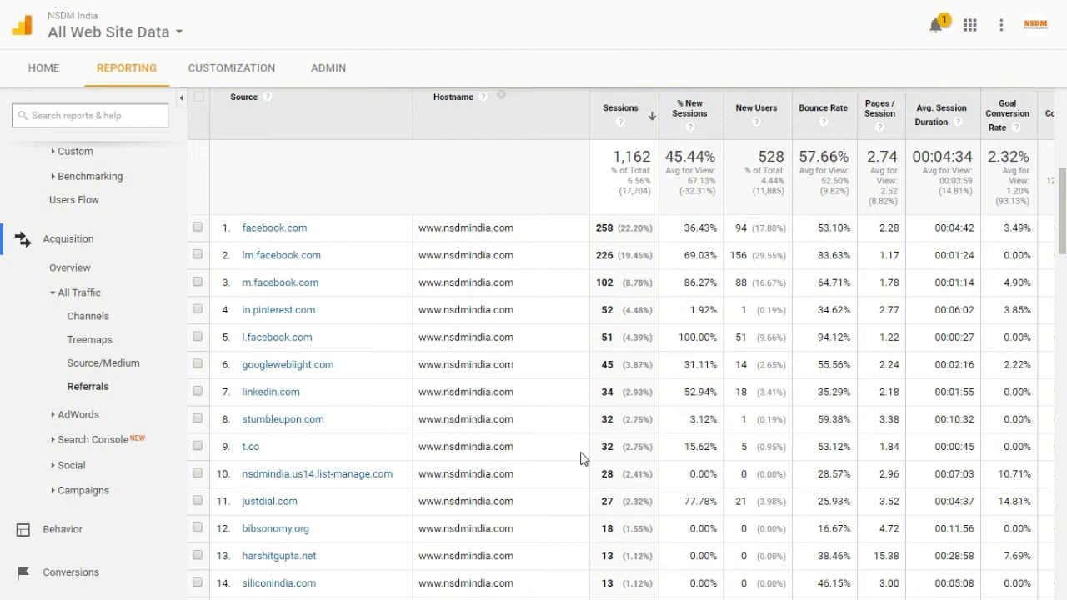
pyautogui.scroll(-3, 581, 458)
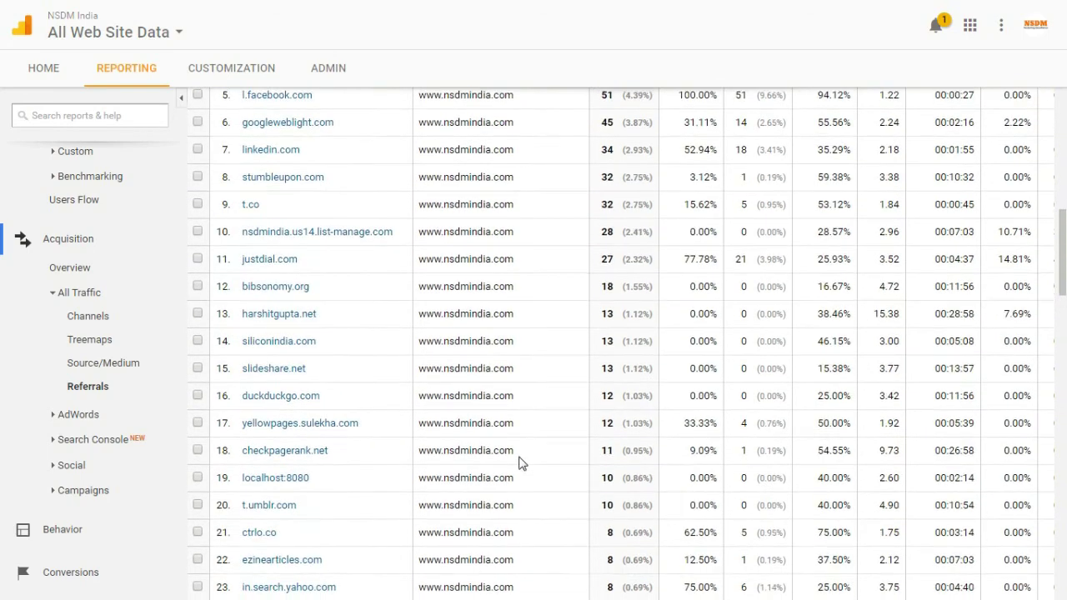
pyautogui.scroll(-5, 517, 460)
pyautogui.scroll(-5, 522, 464)
pyautogui.scroll(-6, 522, 469)
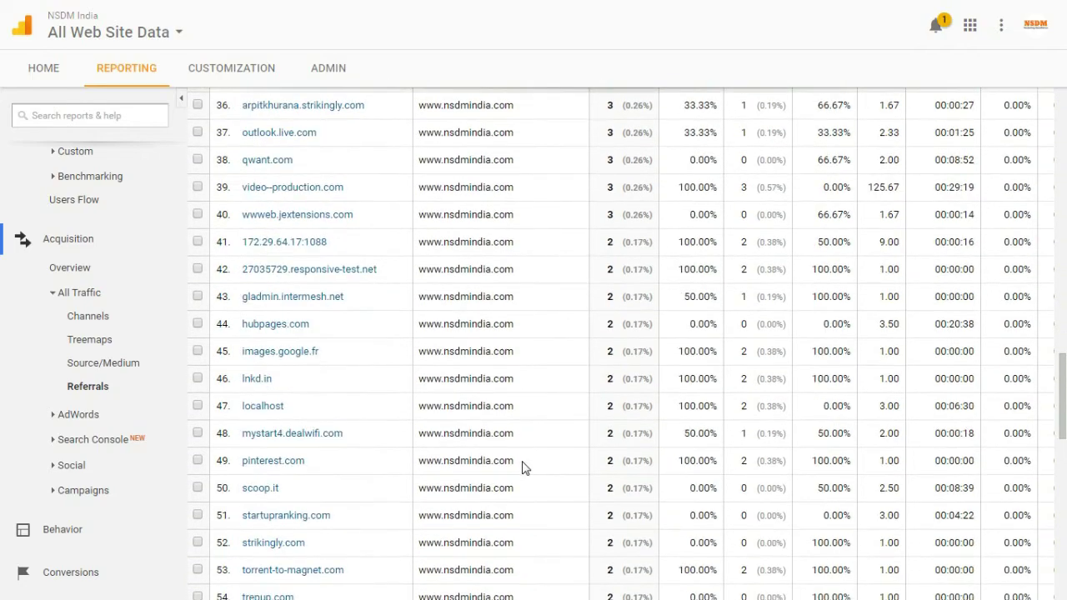
pyautogui.scroll(6, 522, 469)
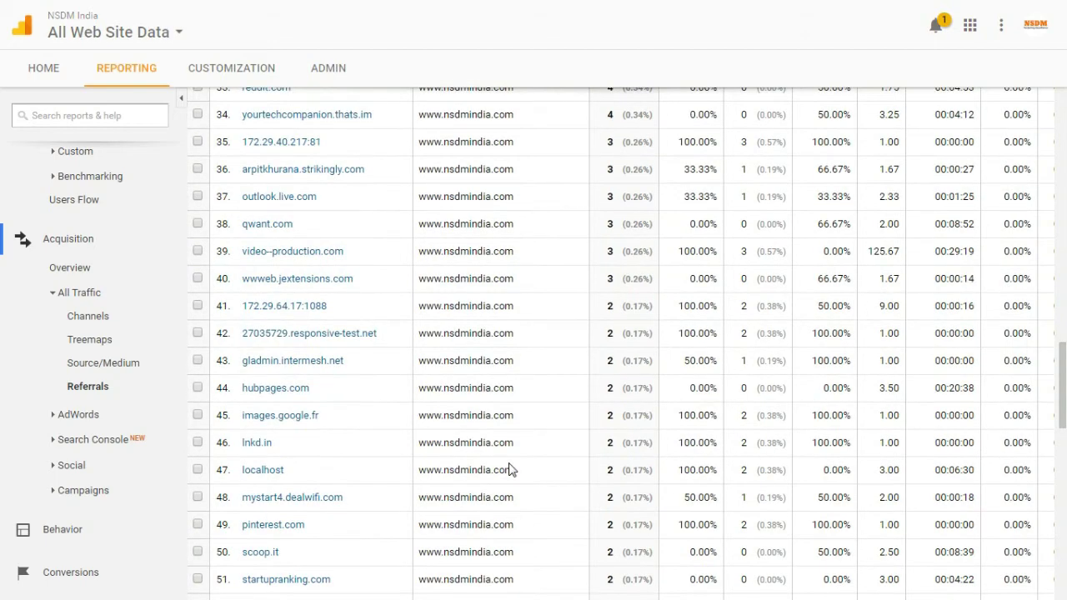
pyautogui.scroll(-2, 510, 469)
pyautogui.scroll(-1, 433, 477)
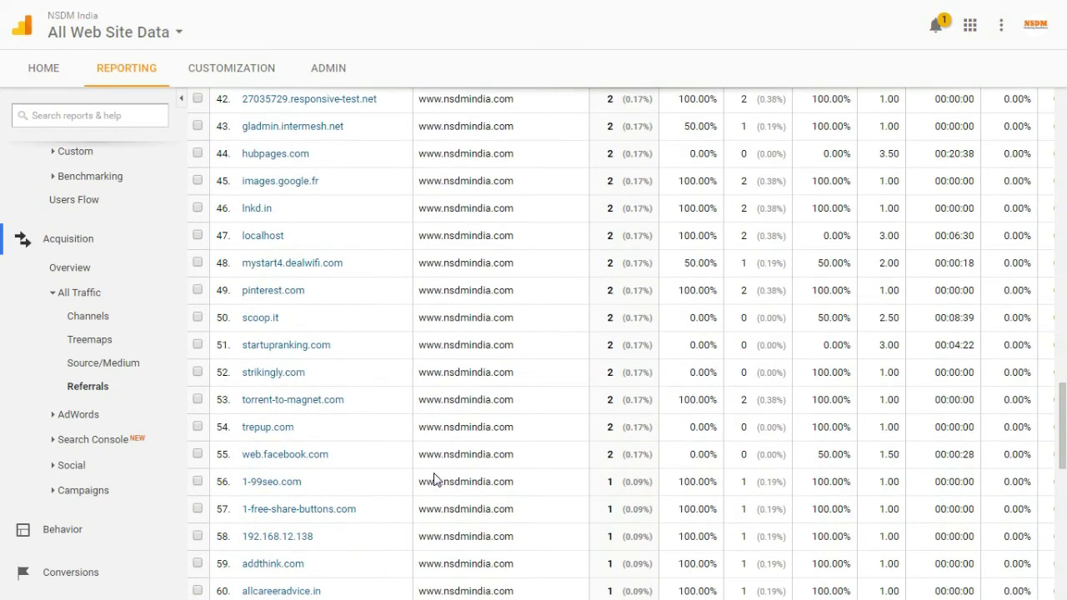
pyautogui.scroll(20, 433, 476)
# - In Admin Filters, set a custom Exclude filter on Campaign Source, then switch to the spam-domain Notepad
pyautogui.click(331, 69)
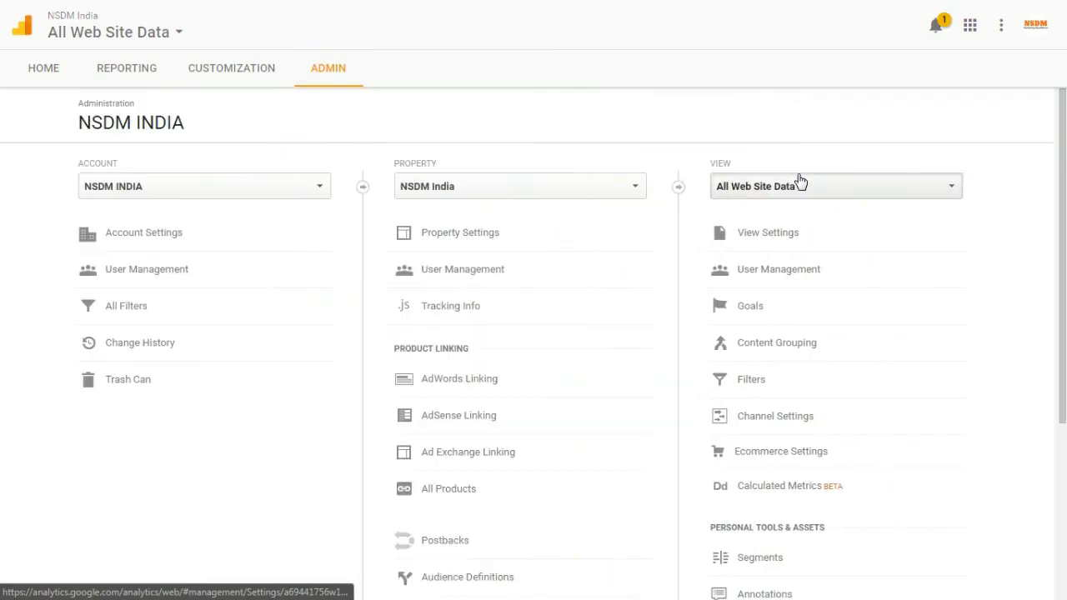
pyautogui.click(770, 379)
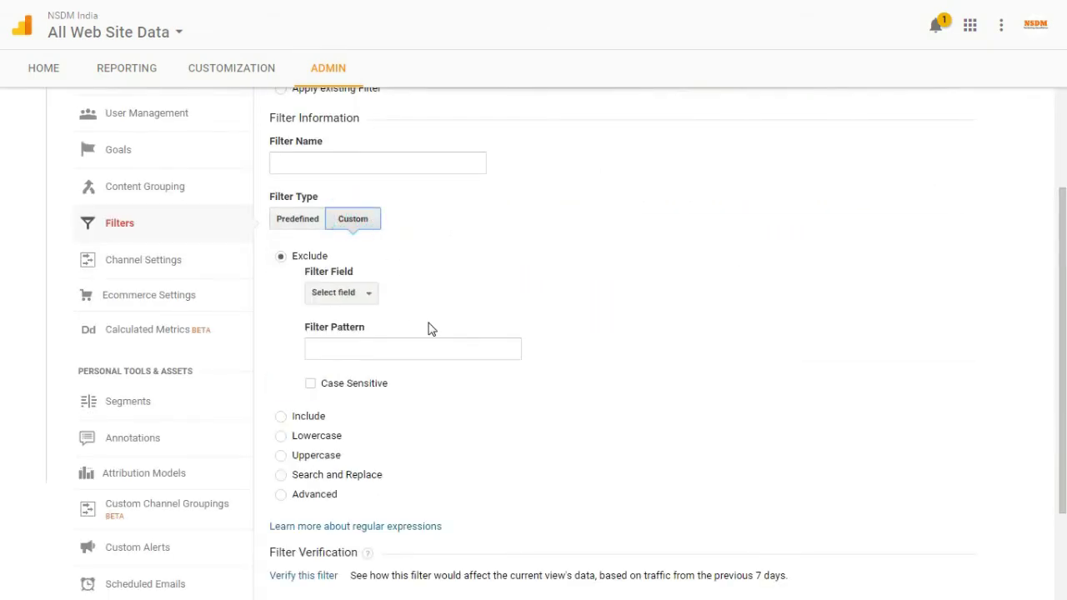
pyautogui.scroll(-1, 431, 330)
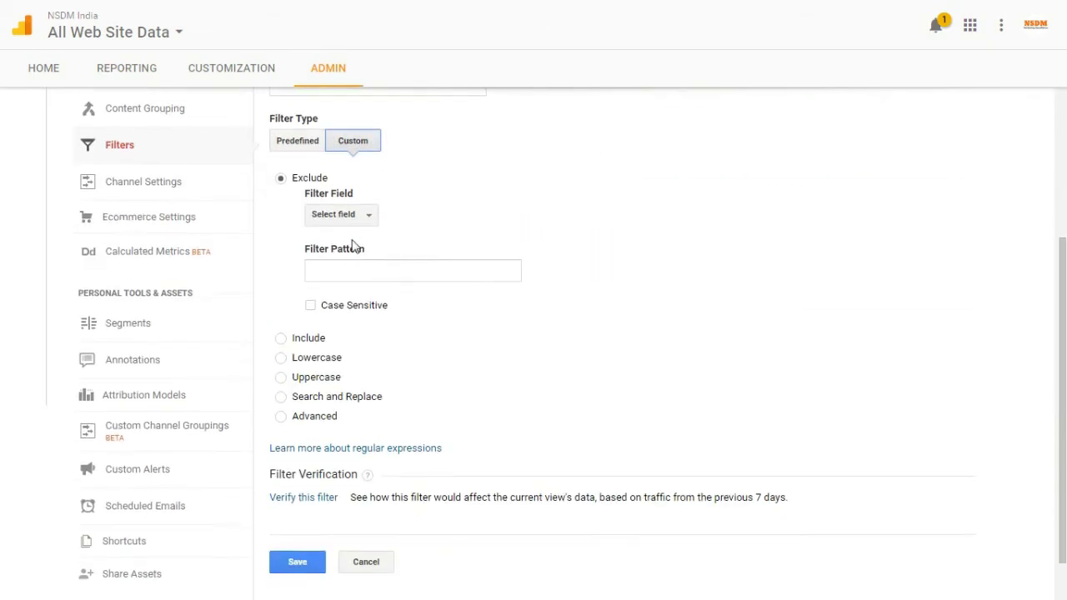
pyautogui.click(352, 215)
pyautogui.click(366, 242)
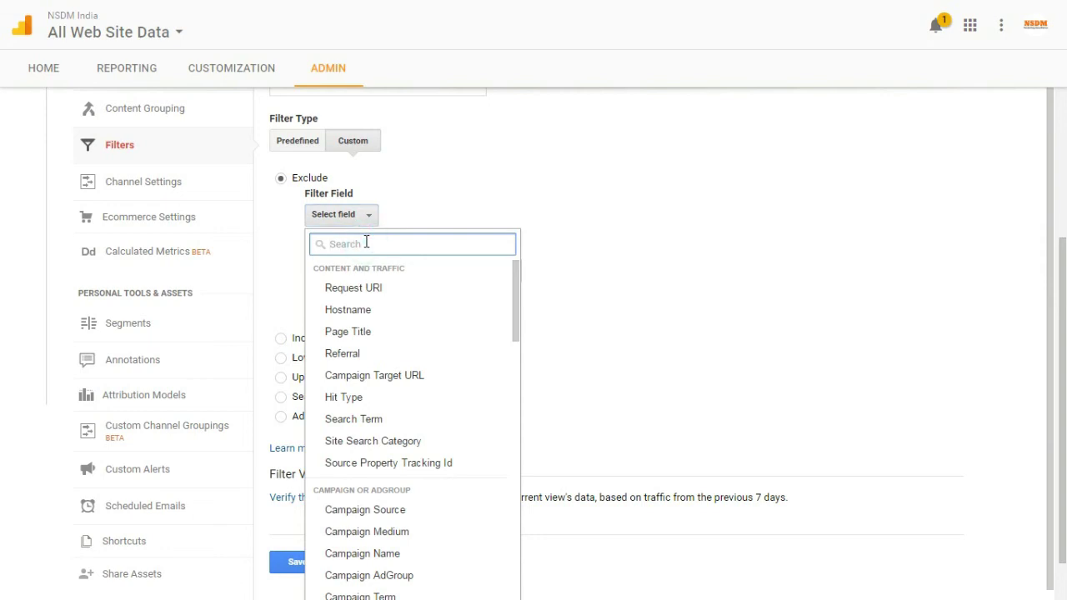
pyautogui.write('campaign')
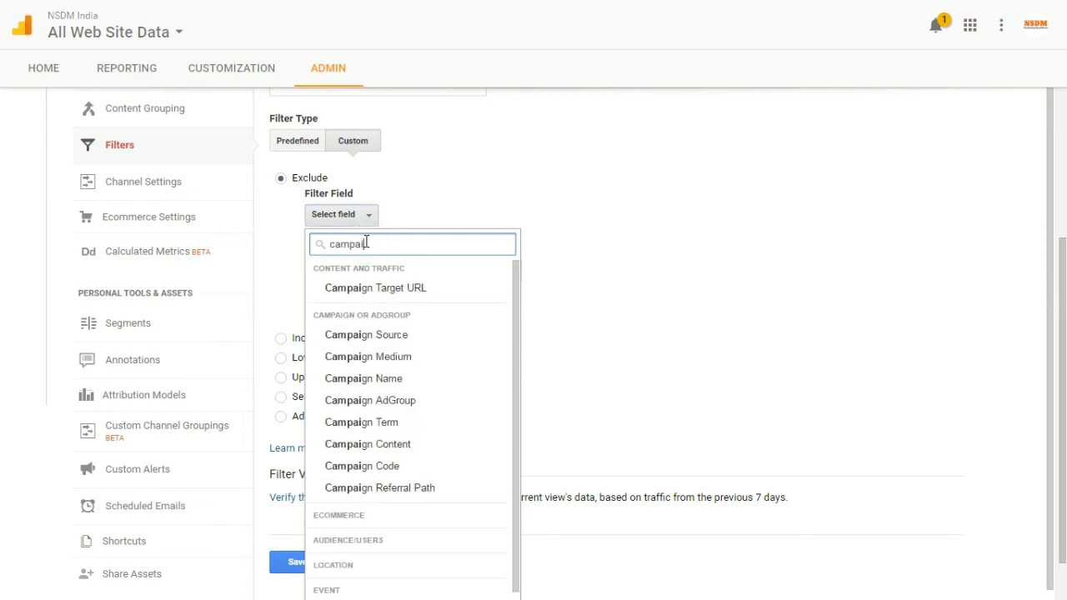
pyautogui.click(392, 335)
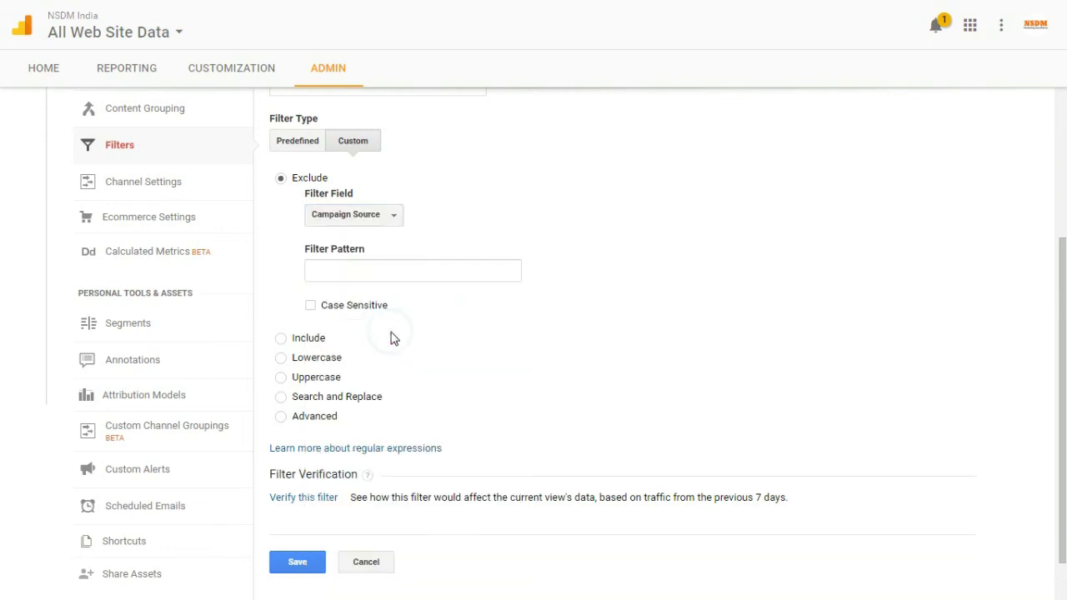
pyautogui.click(401, 270)
pyautogui.hotkey('alt', 'Tab')
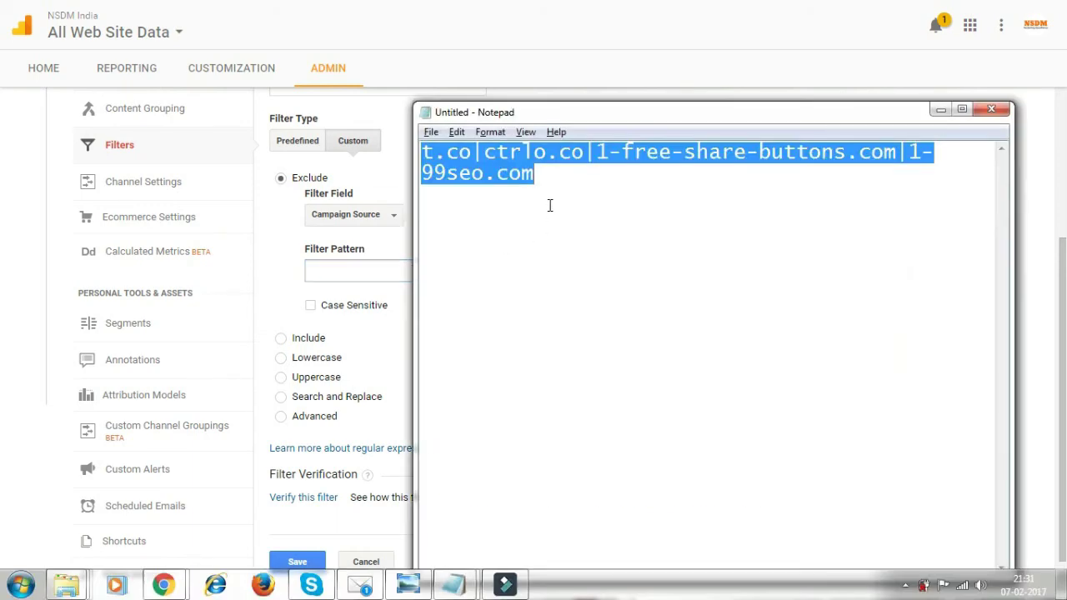
# - Paste the pipe-separated spam domain list from Notepad into the Filter Pattern box
pyautogui.hotkey('ctrl', 'c')
pyautogui.hotkey('alt', 'Tab')
pyautogui.click(376, 269)
pyautogui.hotkey('ctrl', 'v')
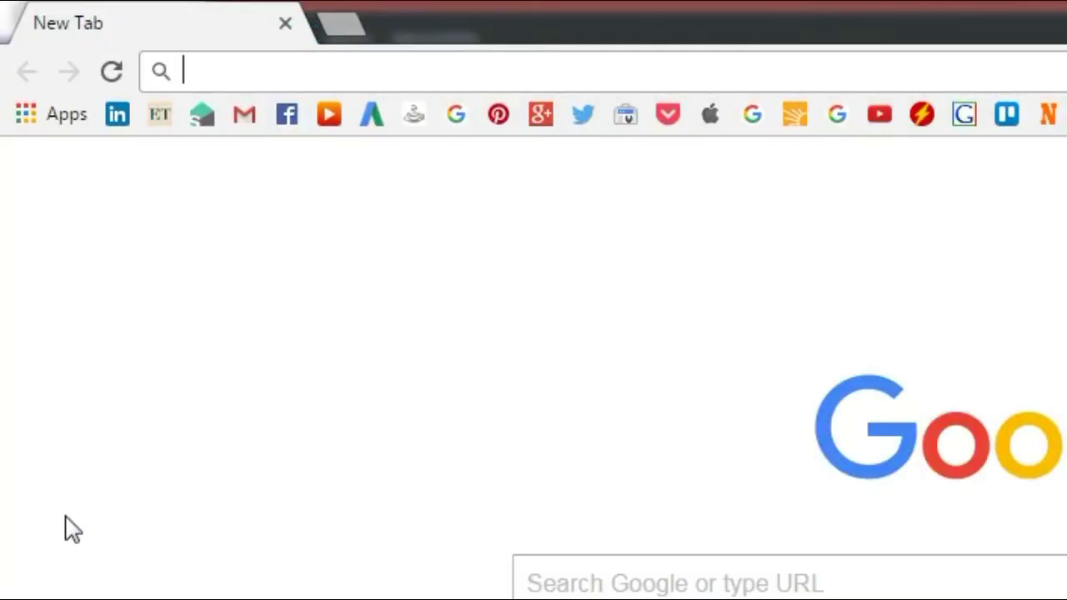
# - Load the Chrome Web Store URL for the Google Analytics Opt-out Add-on in the new tab
pyautogui.hotkey('ctrl', 'v')
pyautogui.press('Return')
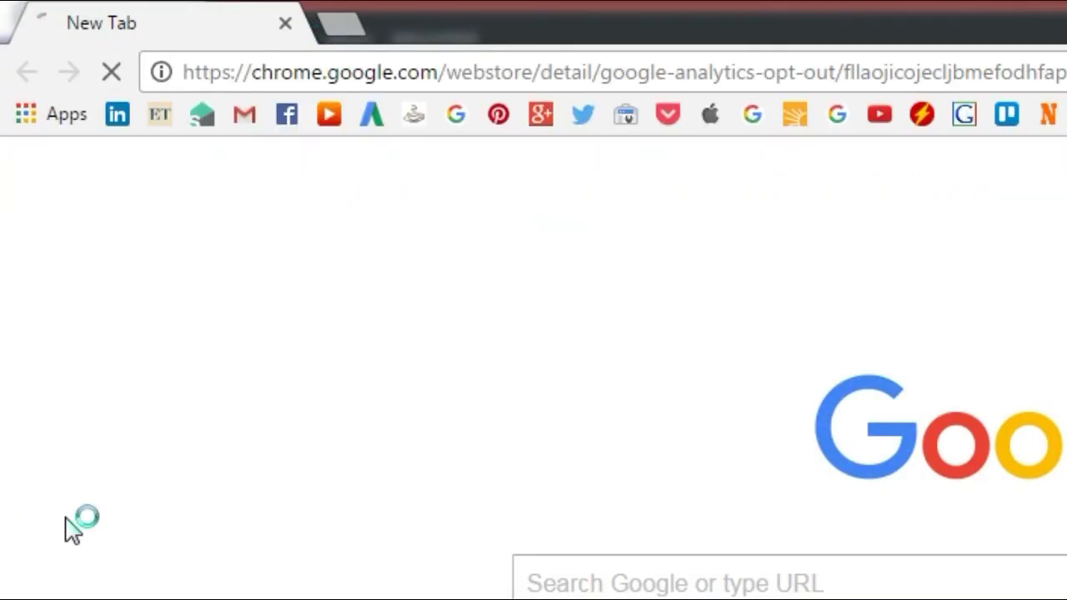